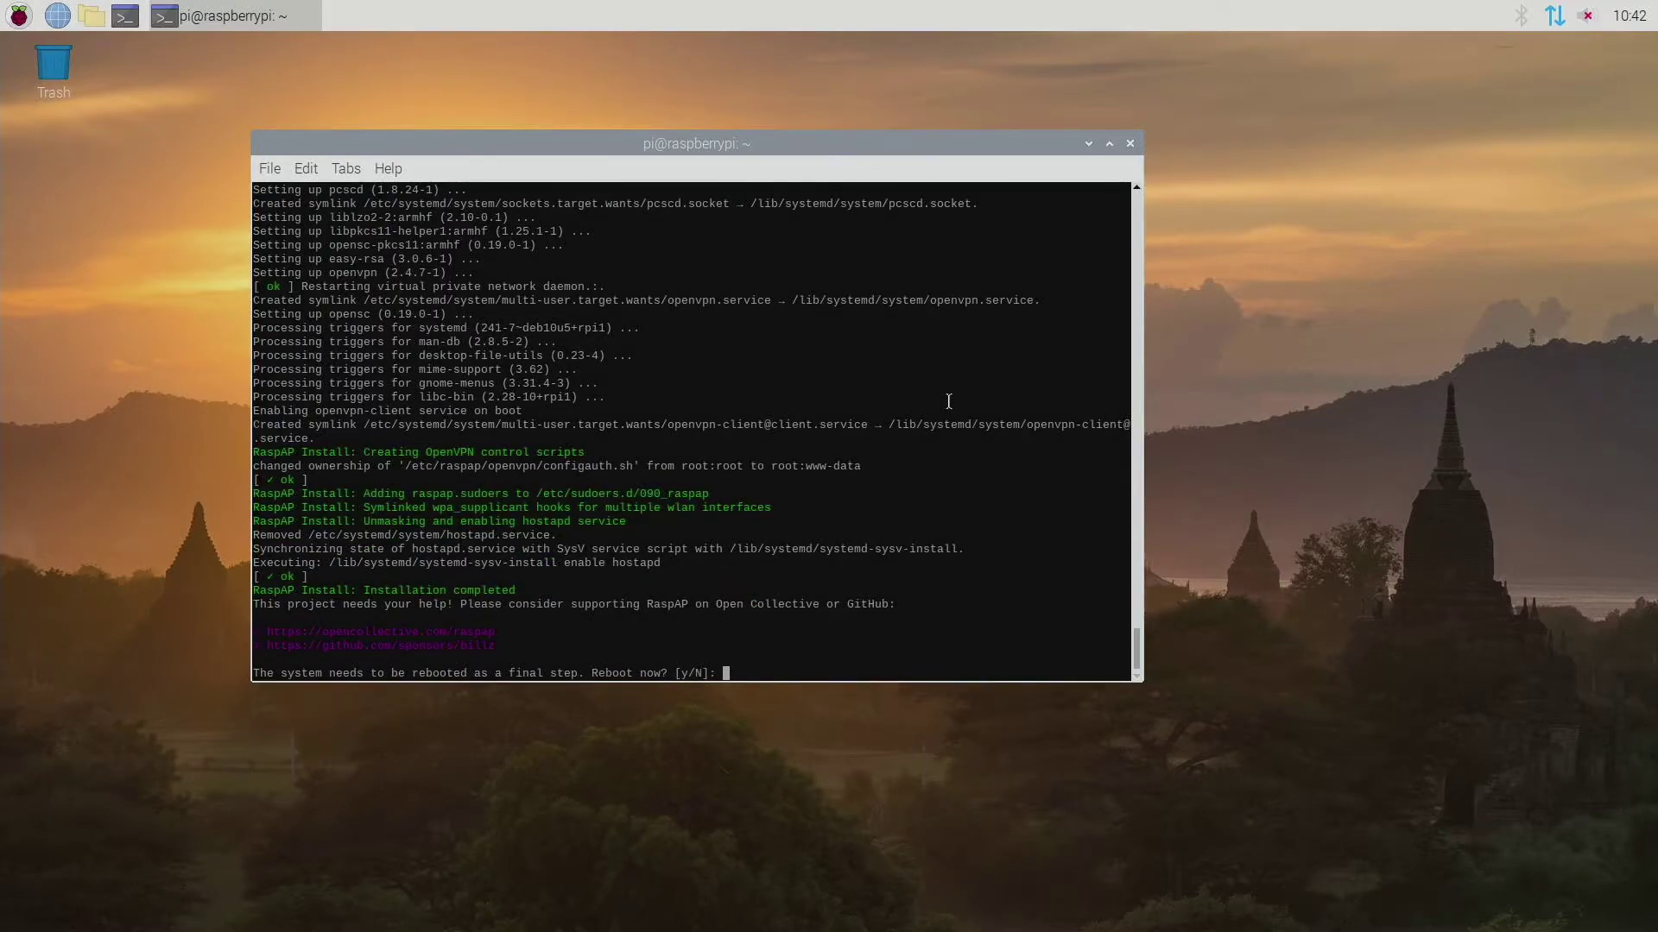
Step: Answer y at the reboot prompt to restart the system
{"action": "type", "text": "y"}
{"action": "key", "text": "Return"}
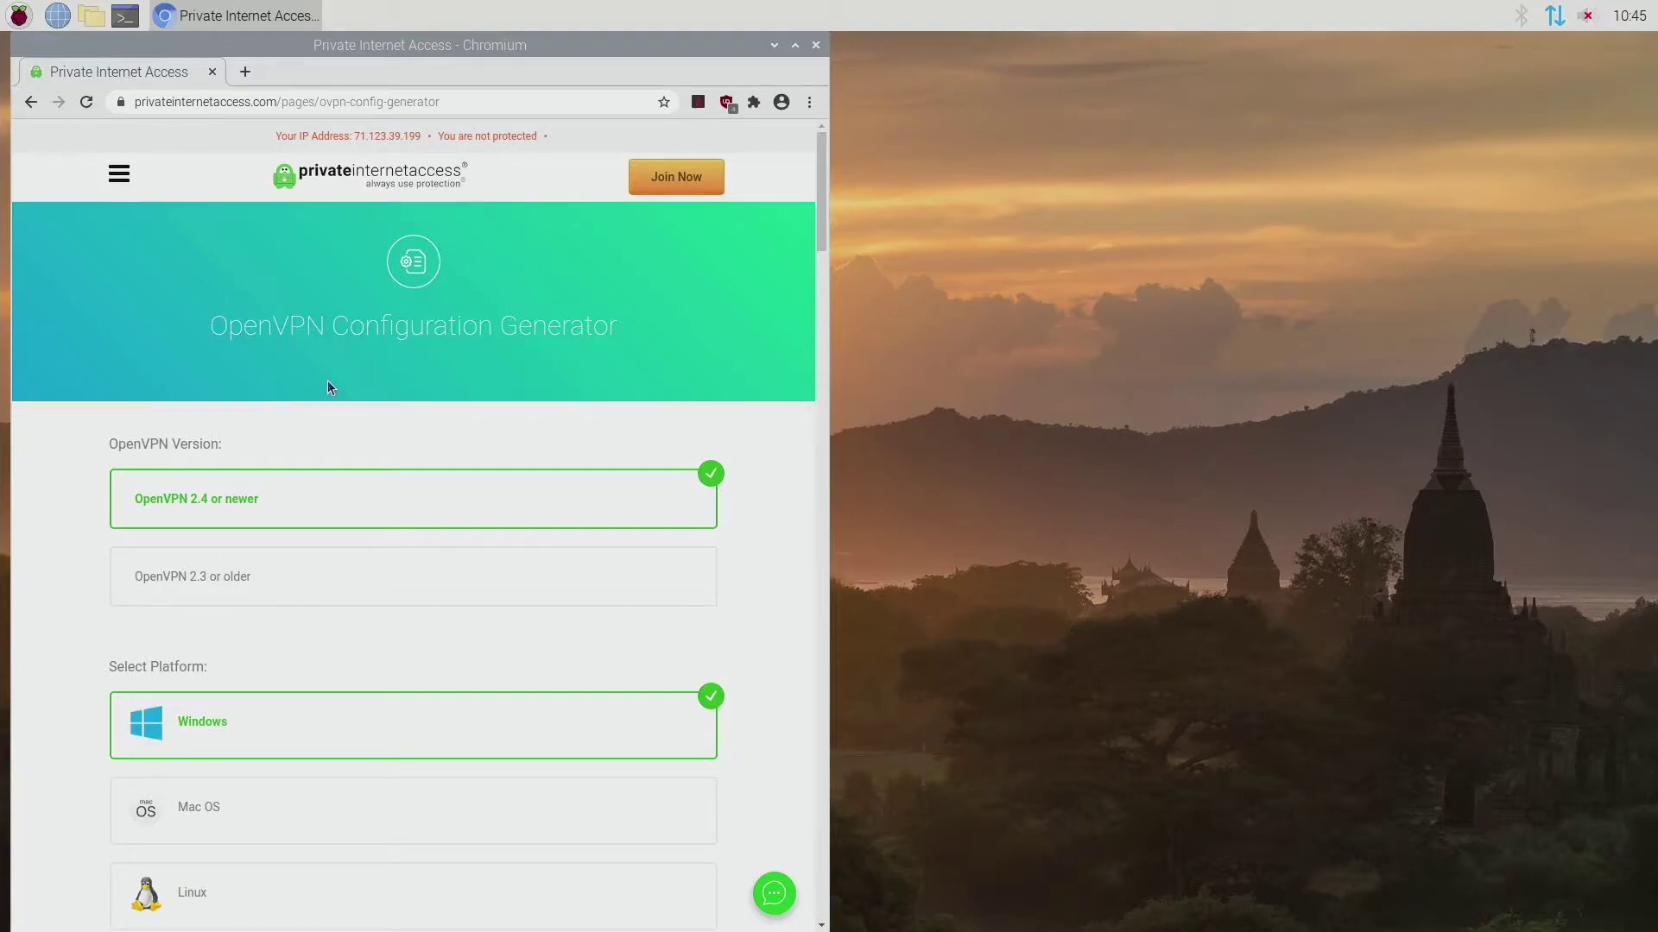
Step: Choose Linux as the platform and US East as the region in the PIA generator
{"action": "scroll", "coordinate": [329, 386], "scroll_direction": "down", "scroll_amount": 3}
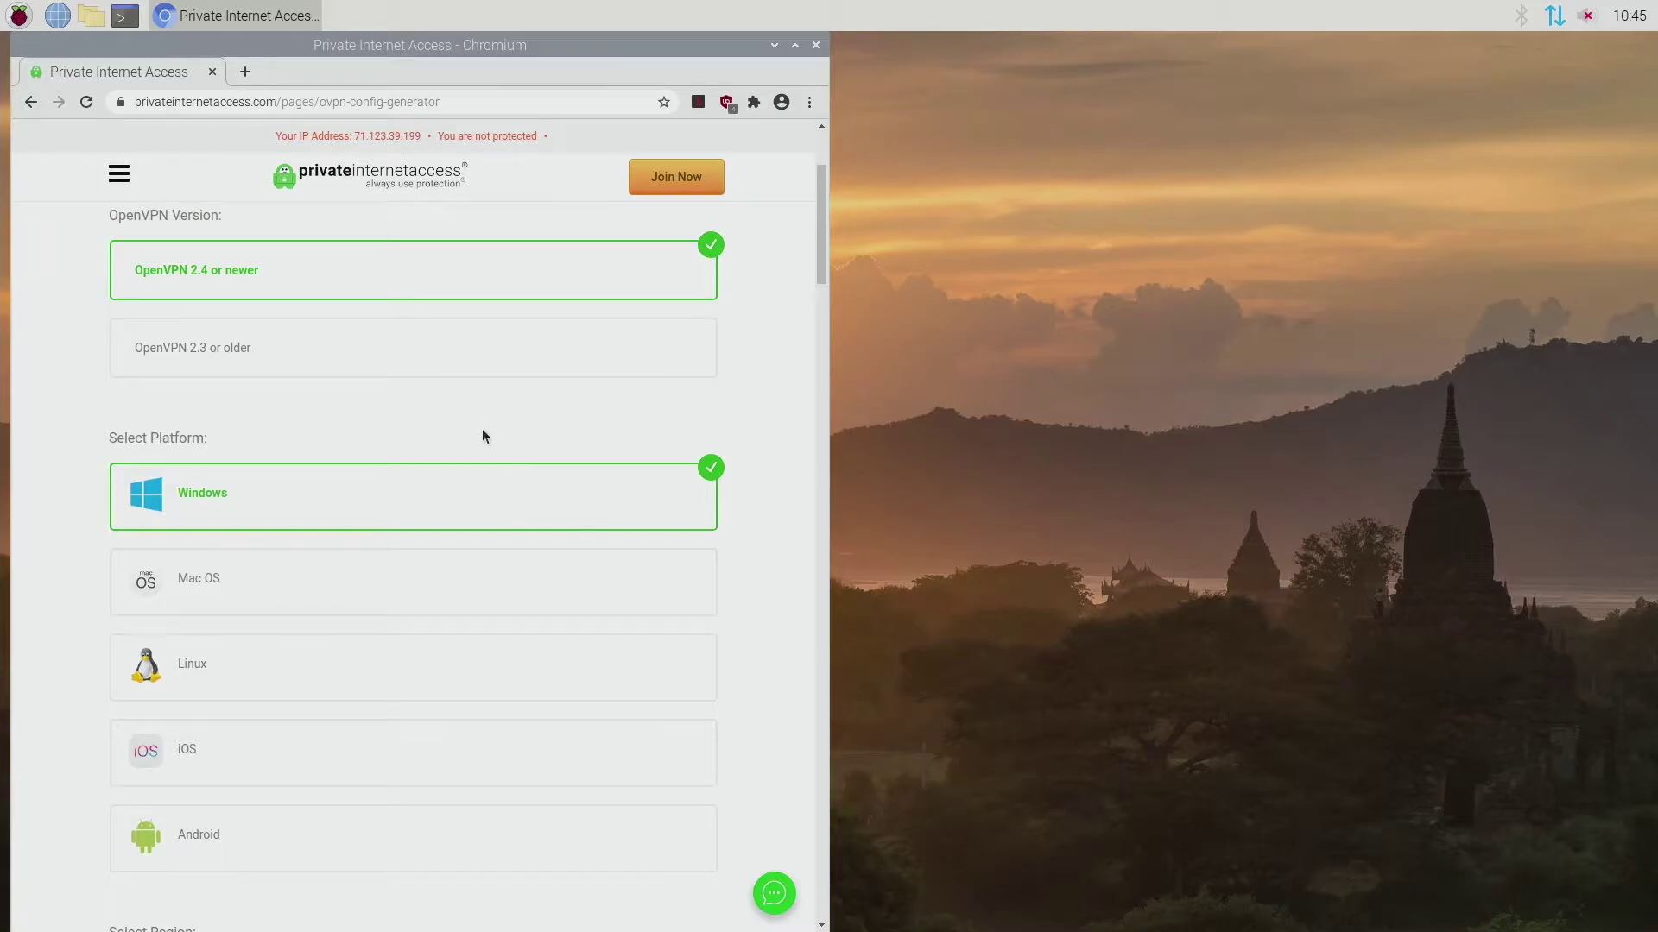
{"action": "scroll", "coordinate": [483, 447], "scroll_direction": "down", "scroll_amount": 1}
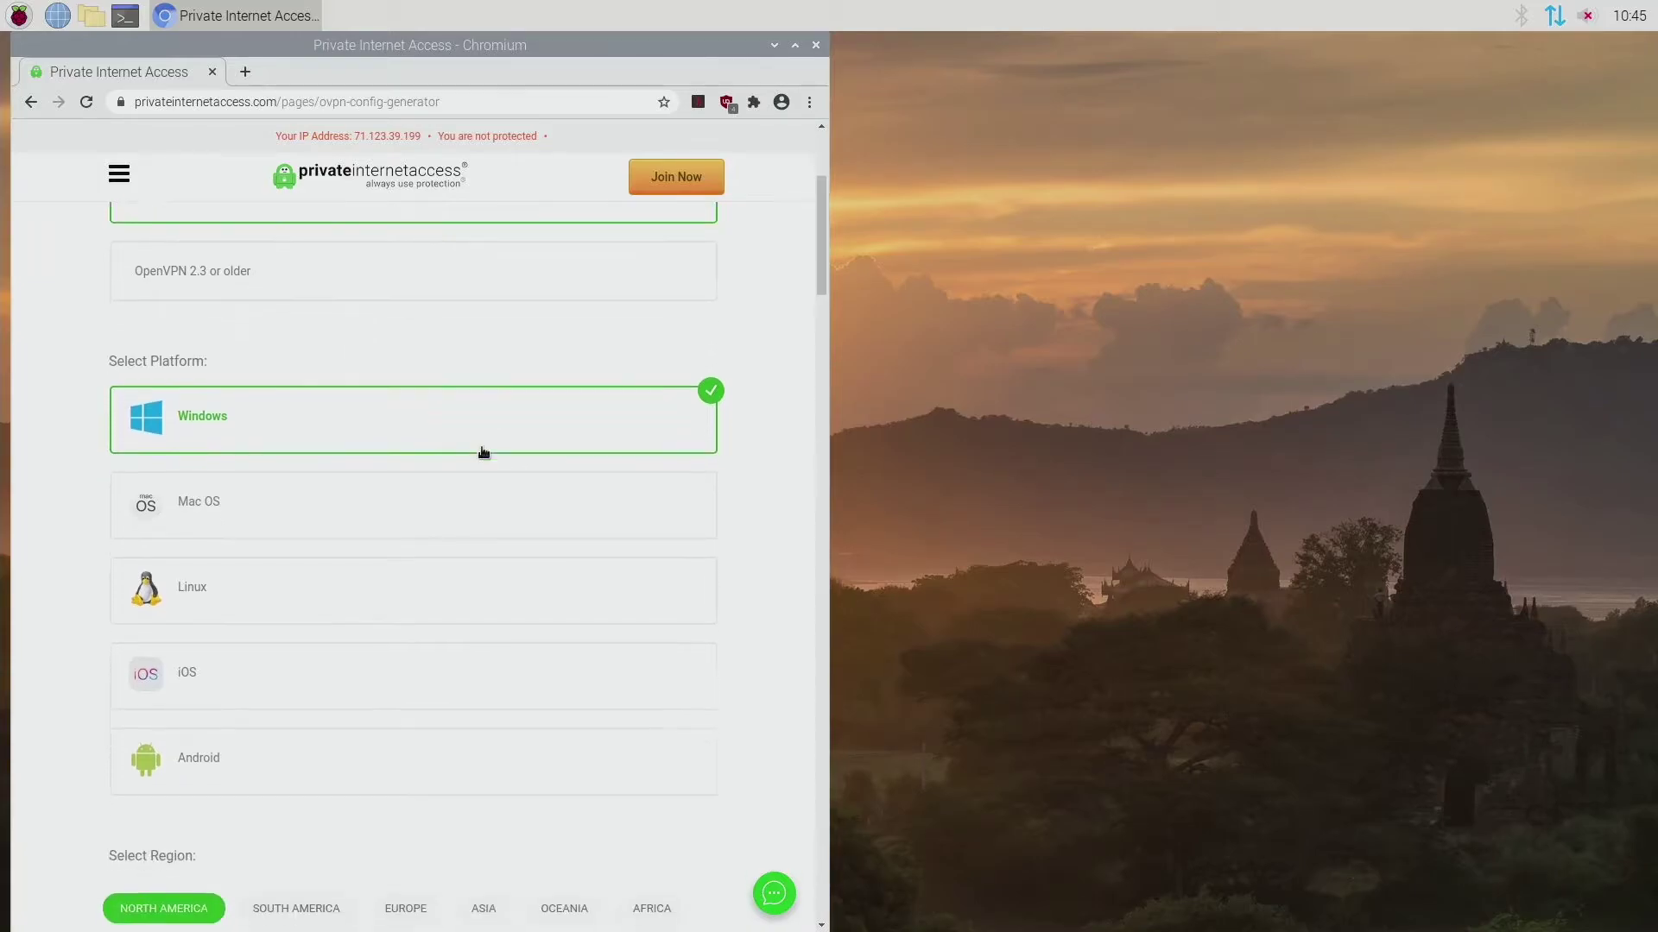
{"action": "left_click", "coordinate": [255, 566]}
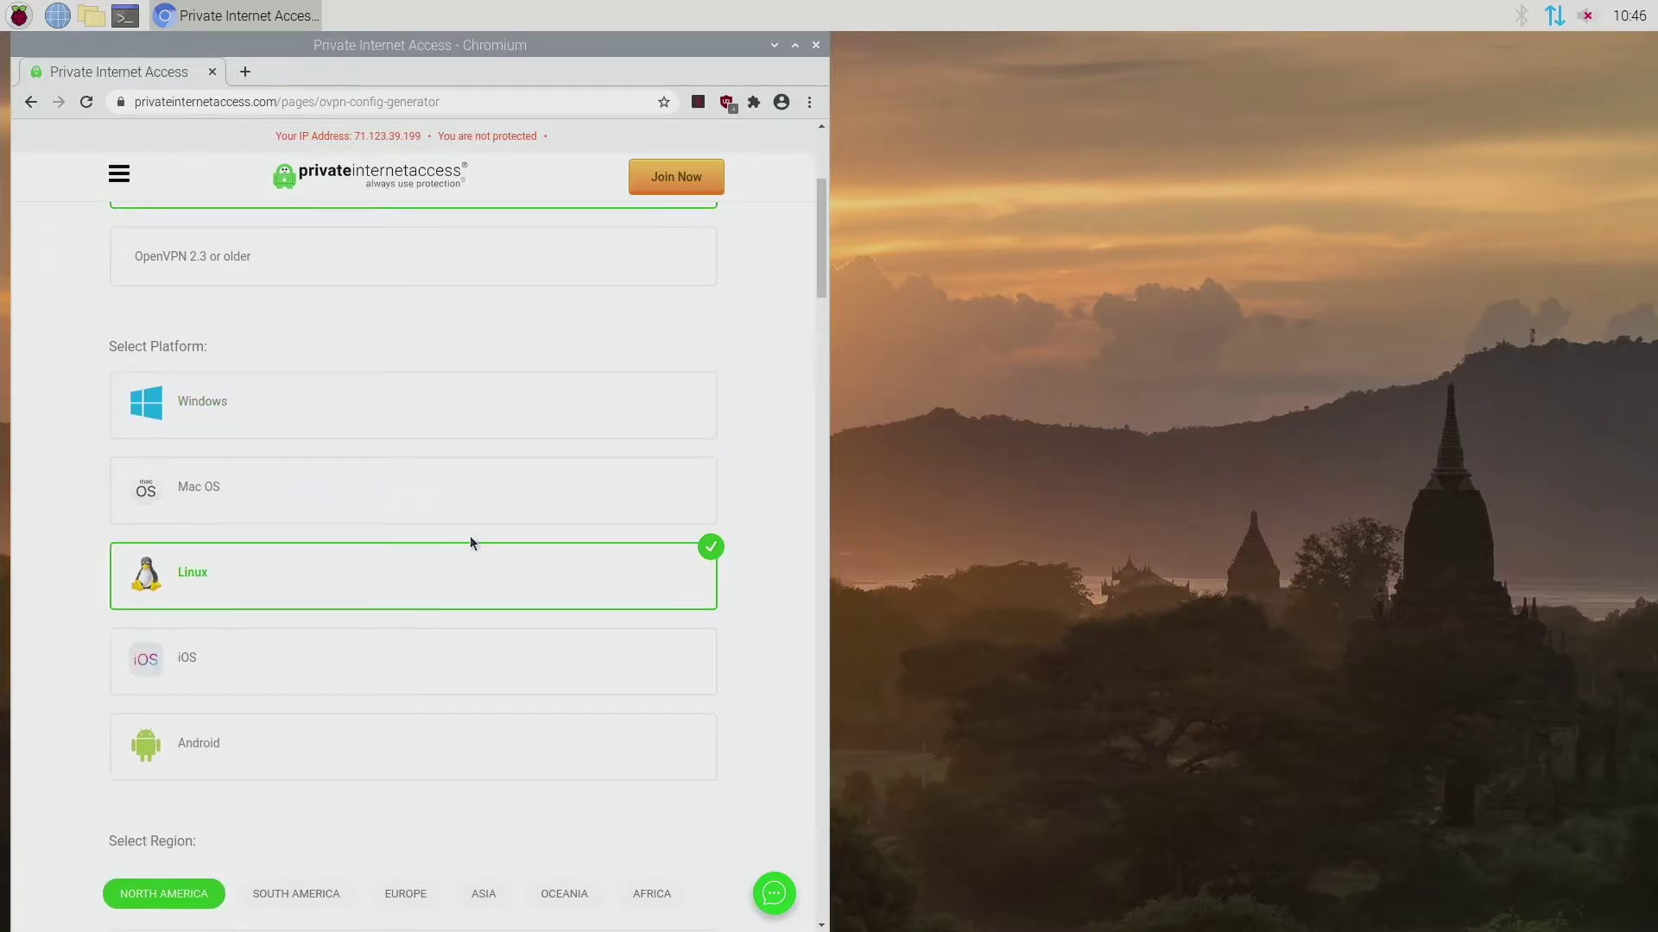
{"action": "scroll", "coordinate": [470, 542], "scroll_direction": "down", "scroll_amount": 6}
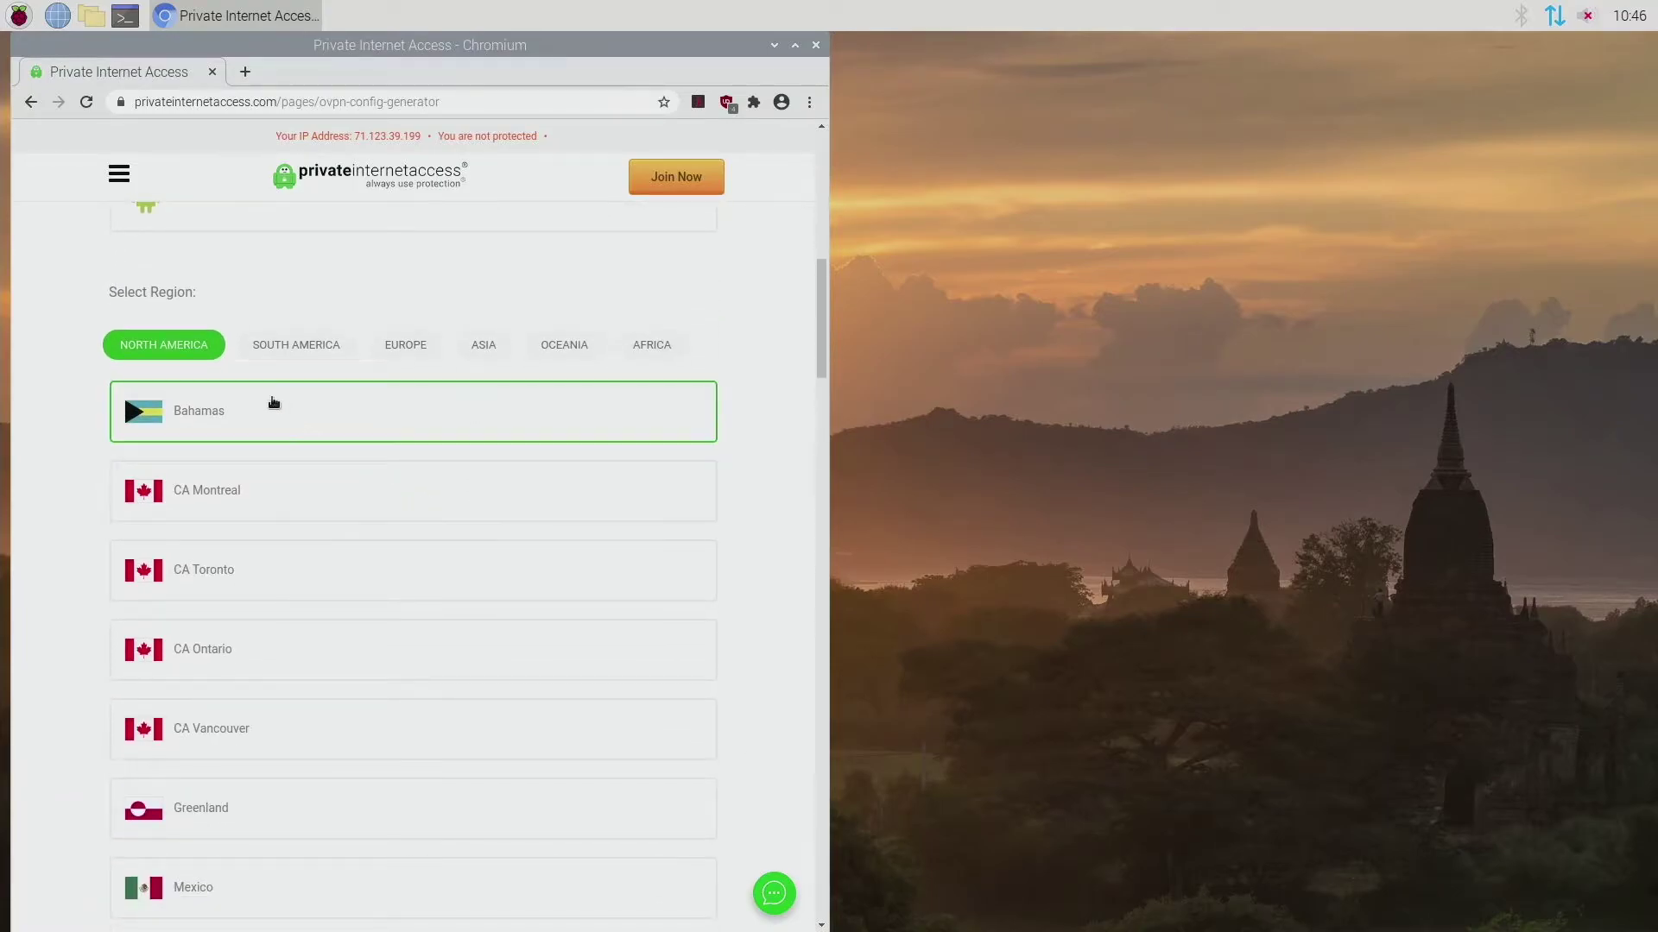
{"action": "scroll", "coordinate": [317, 449], "scroll_direction": "down", "scroll_amount": 6}
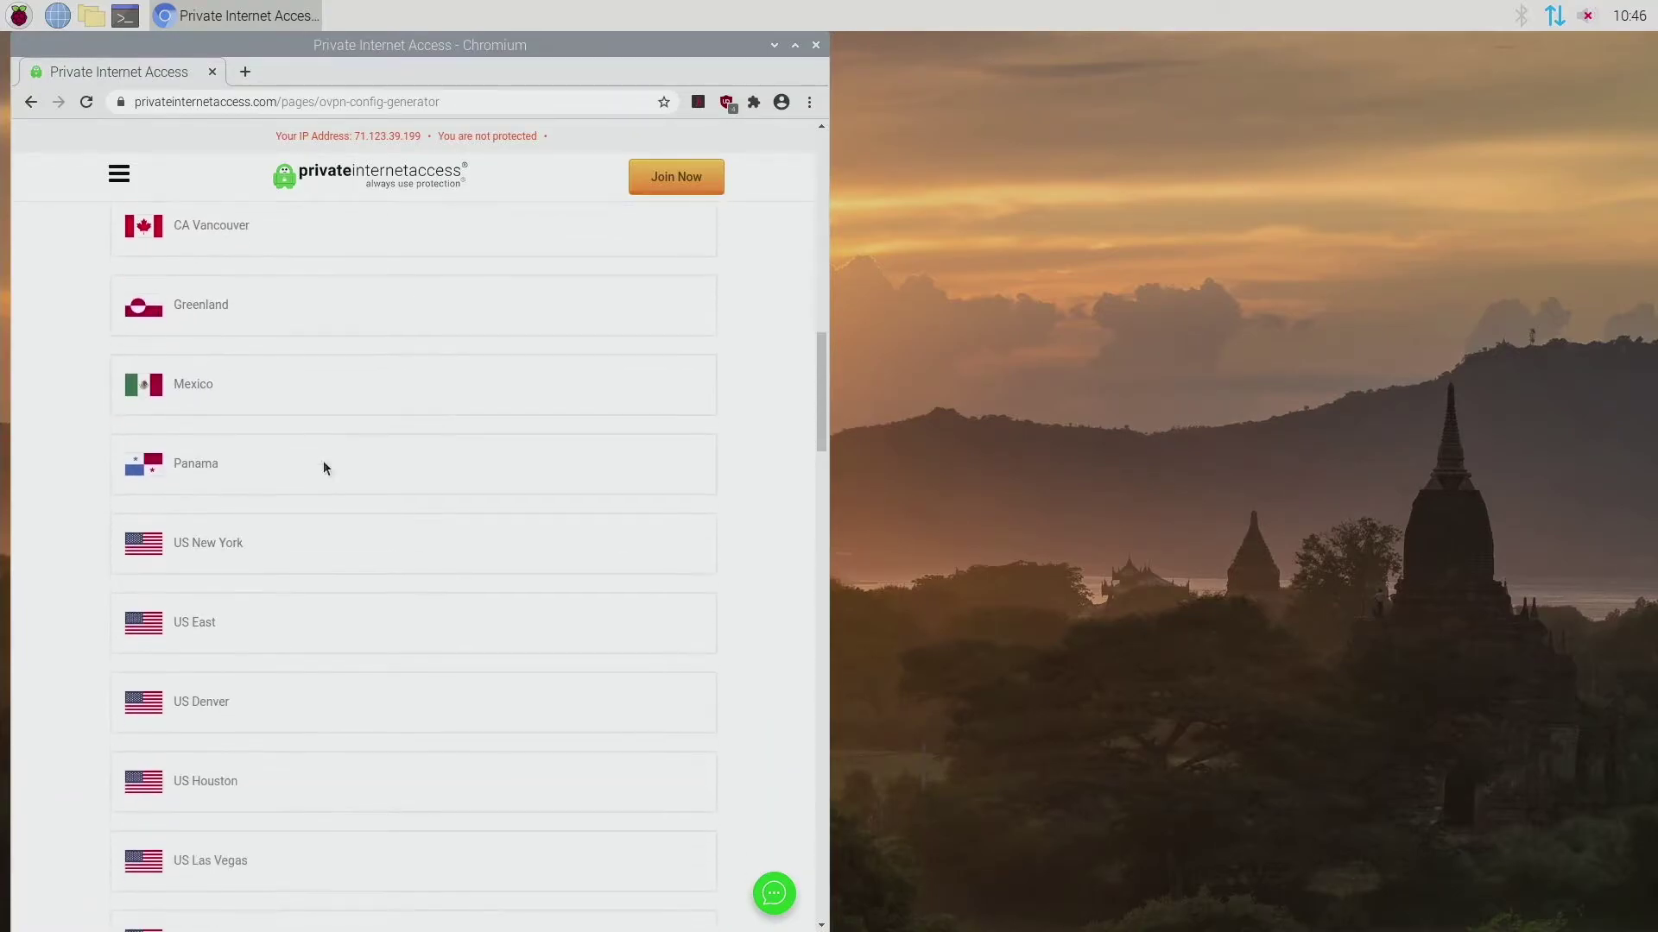
{"action": "left_click", "coordinate": [327, 538]}
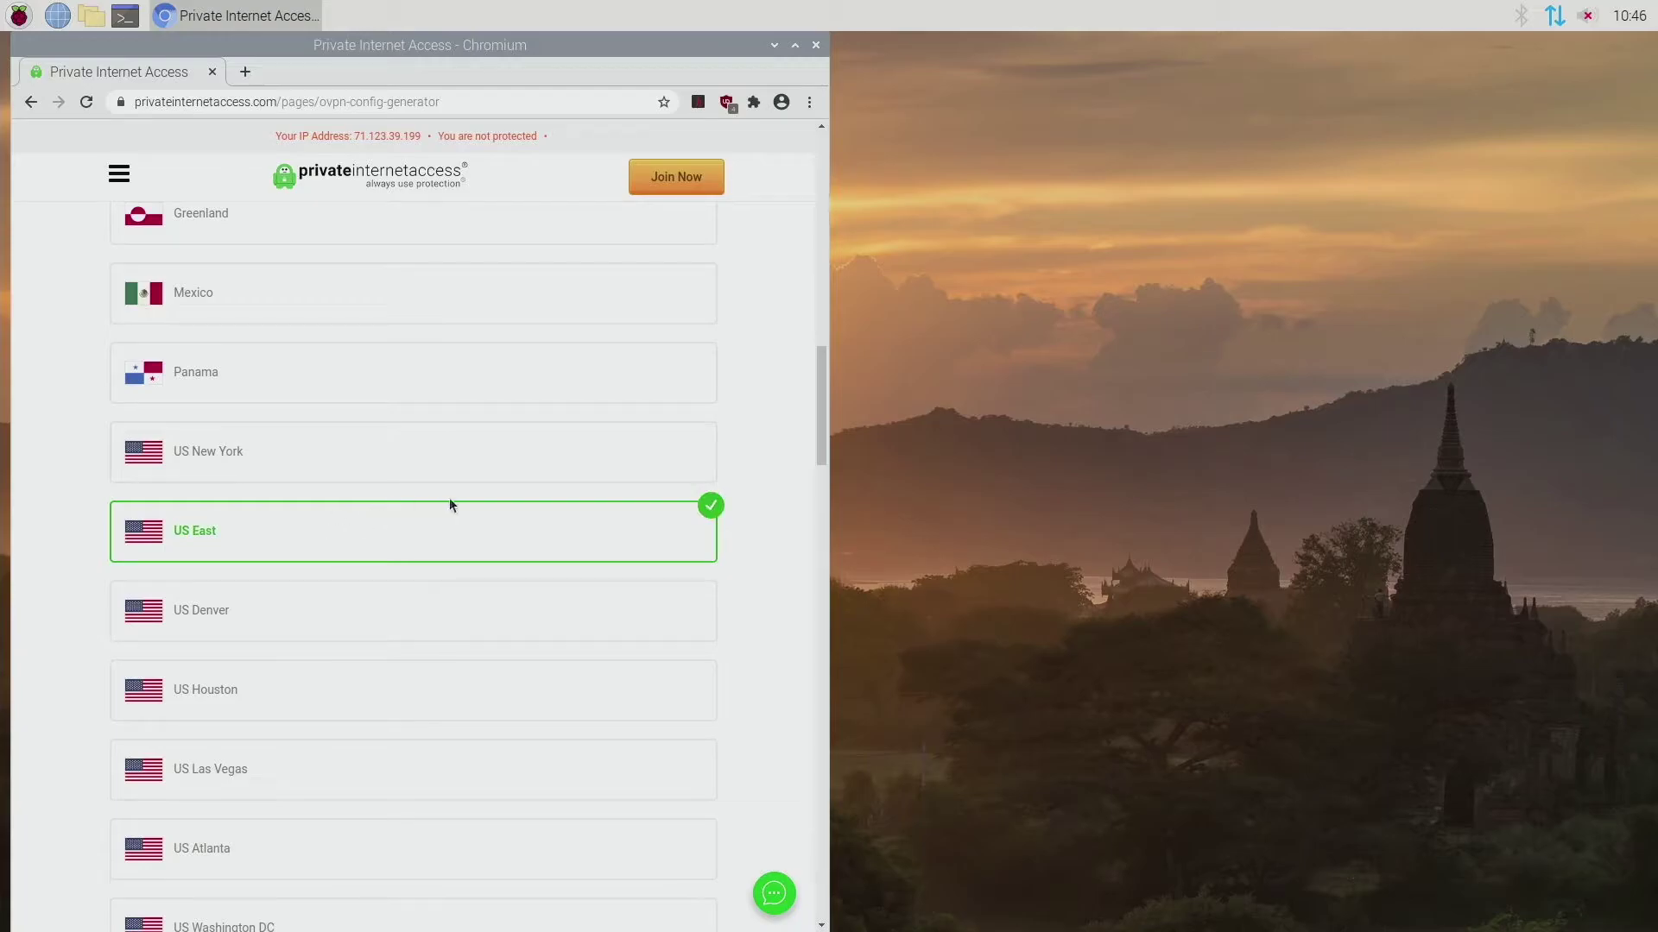
Step: Keep port UDP/1198 and generate the .ovpn configuration file
{"action": "scroll", "coordinate": [511, 450], "scroll_direction": "up", "scroll_amount": 5}
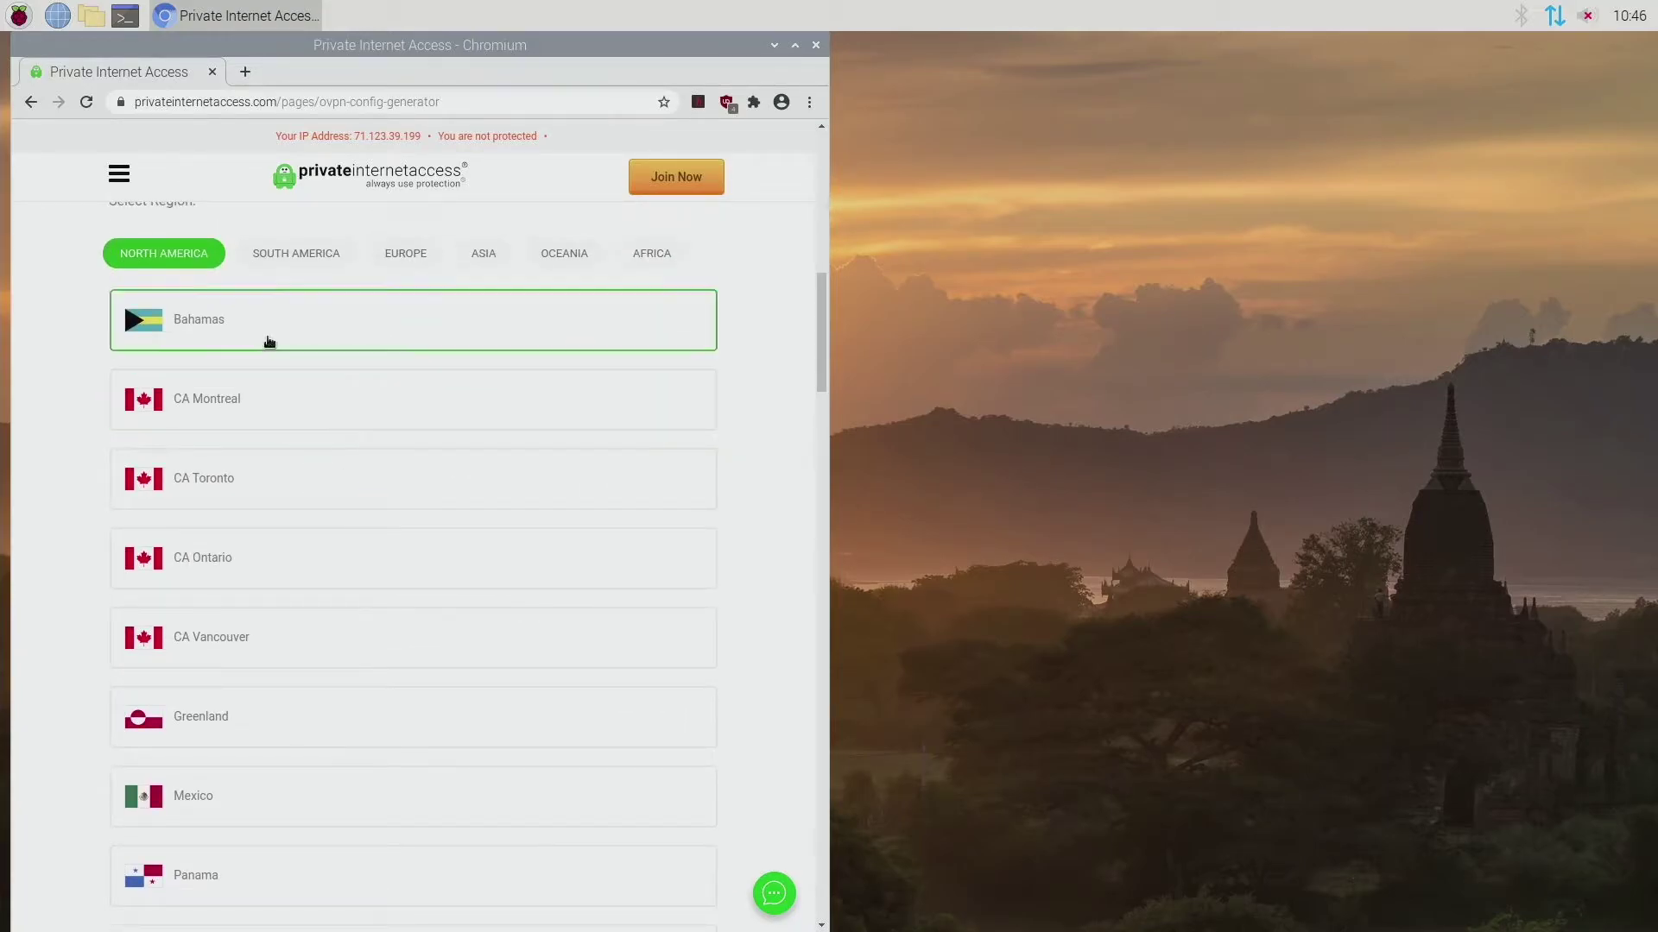
{"action": "scroll", "coordinate": [459, 448], "scroll_direction": "down", "scroll_amount": 6}
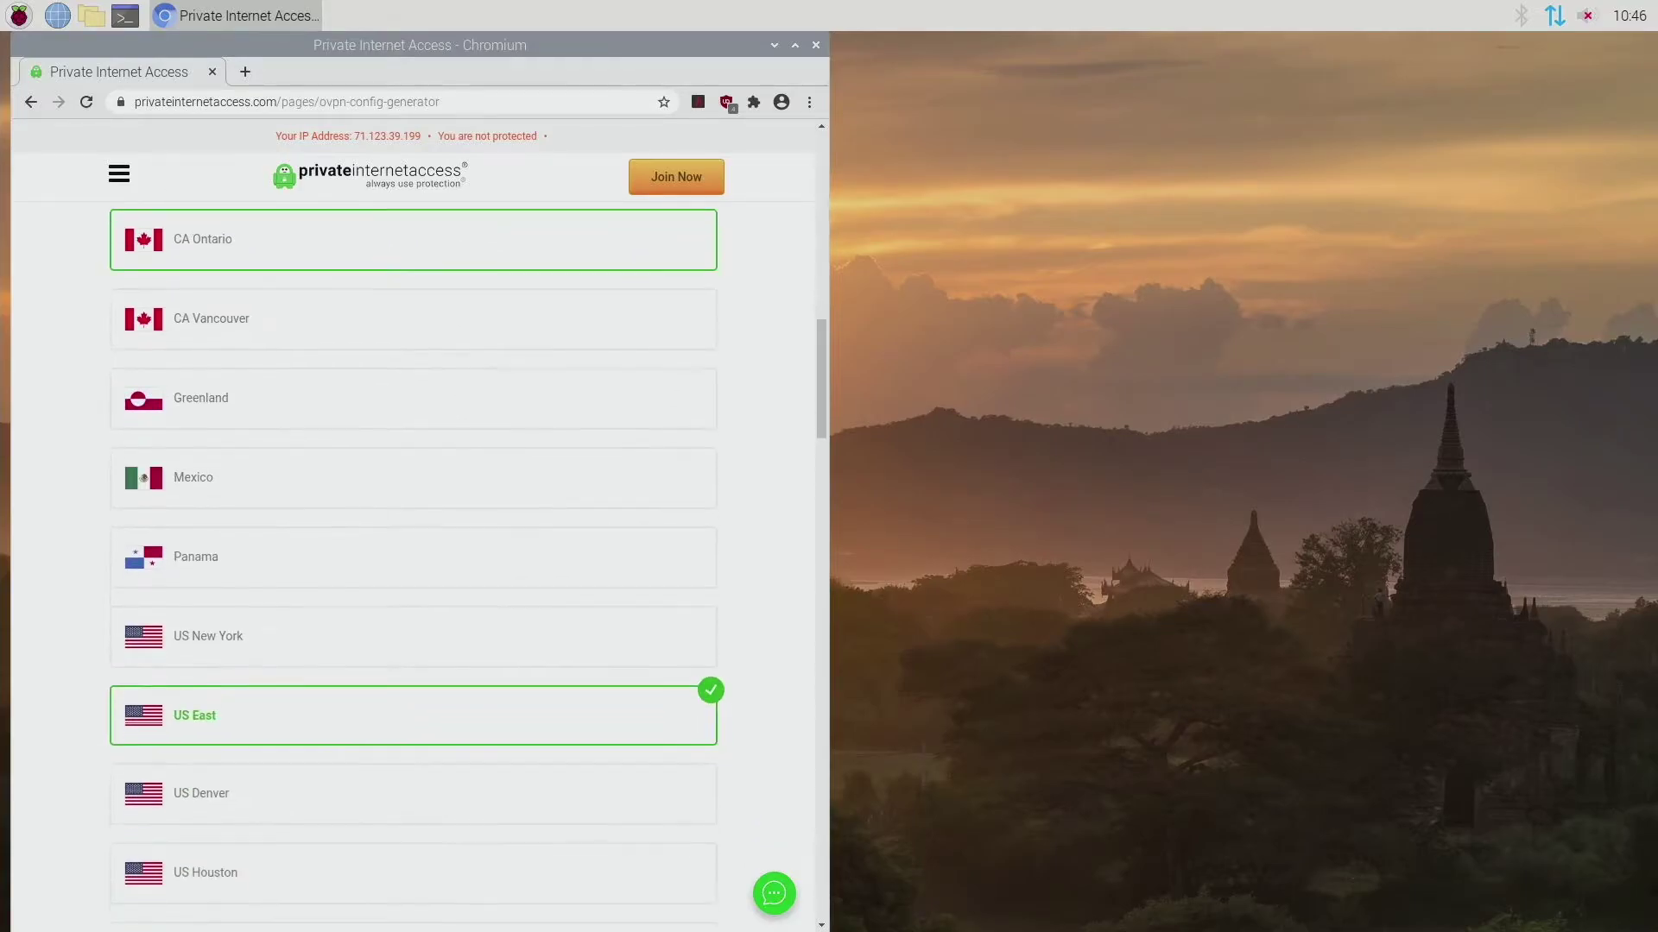
{"action": "scroll", "coordinate": [451, 481], "scroll_direction": "down", "scroll_amount": 10}
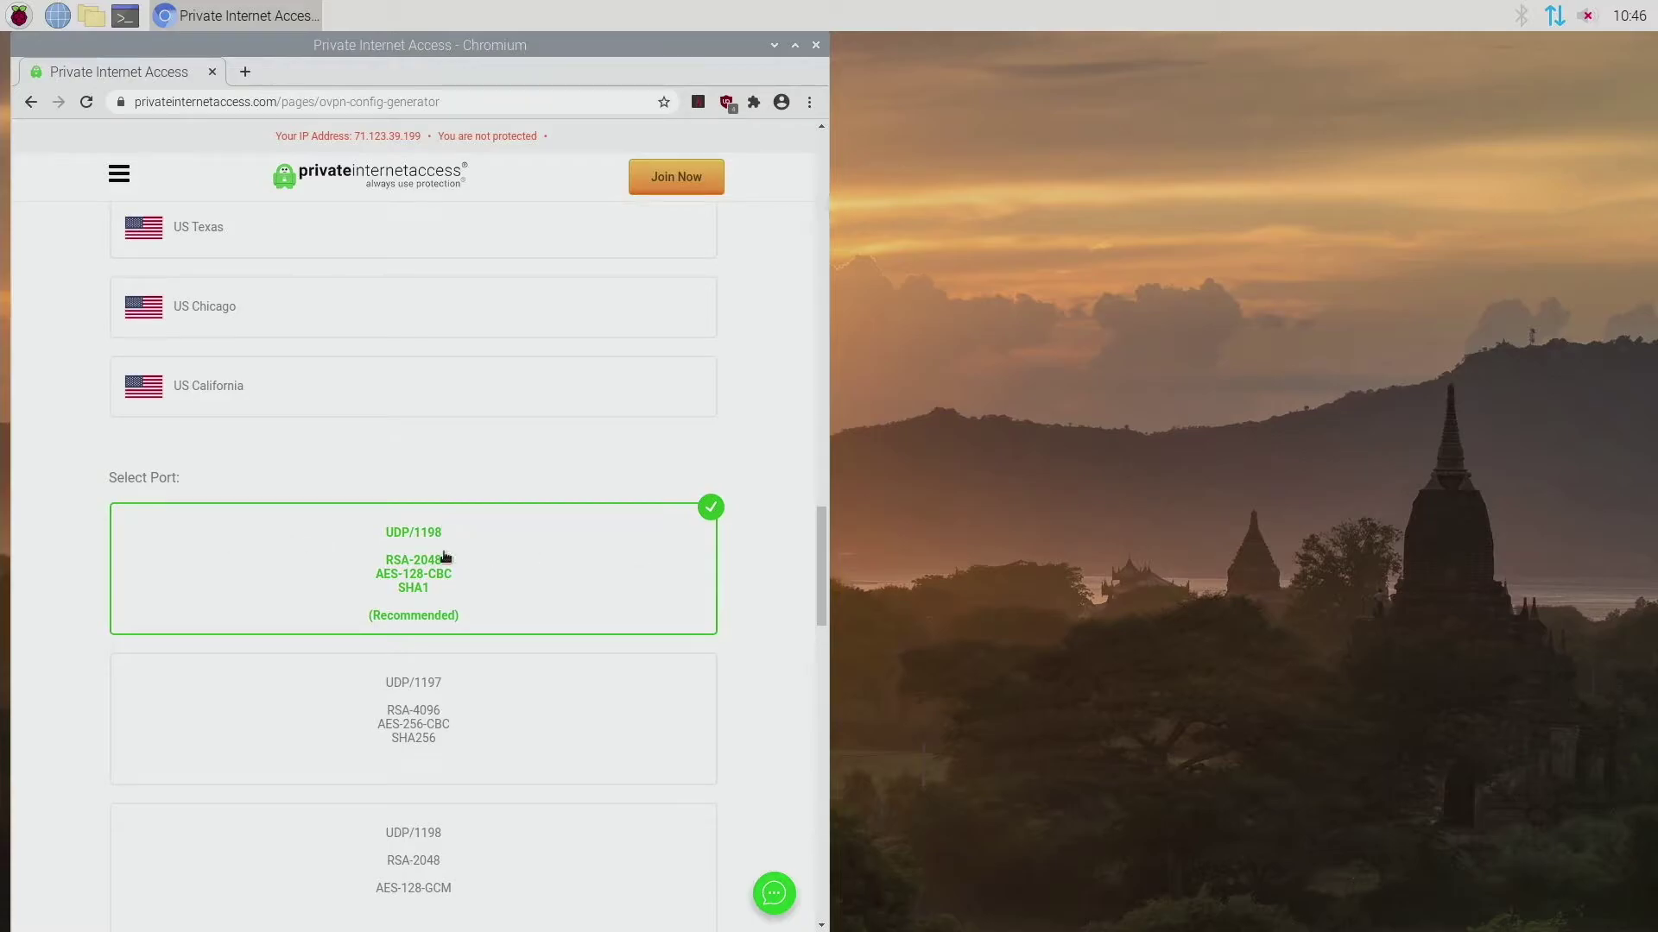
{"action": "scroll", "coordinate": [678, 528], "scroll_direction": "down", "scroll_amount": 7}
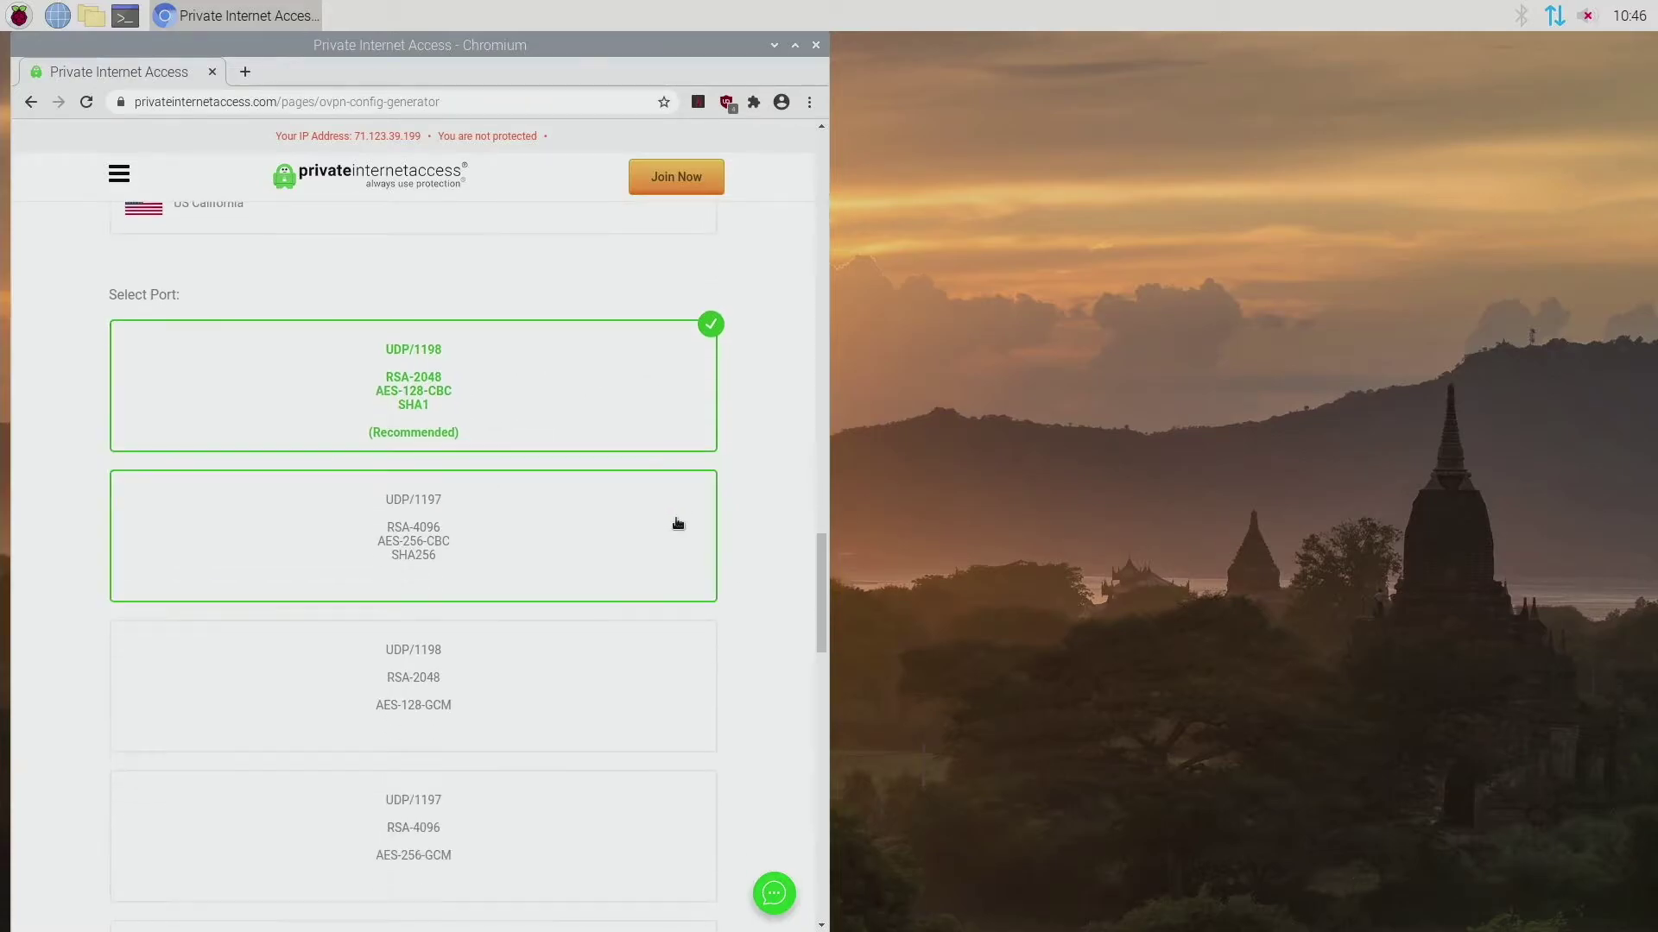
{"action": "scroll", "coordinate": [701, 541], "scroll_direction": "down", "scroll_amount": 5}
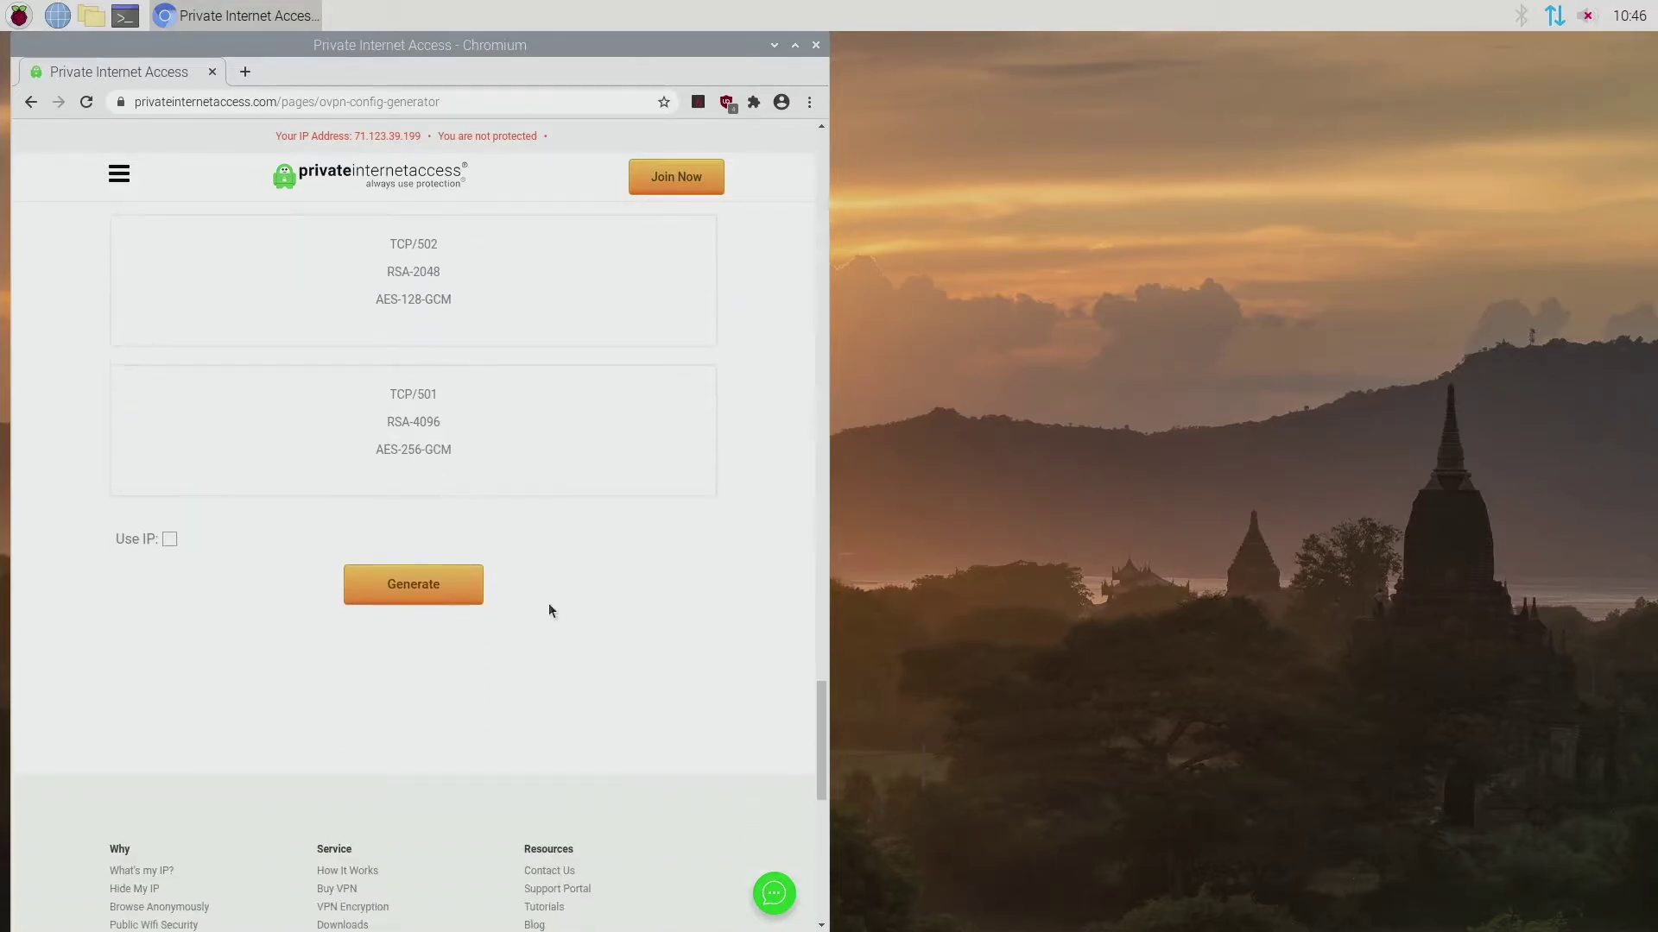
{"action": "left_click", "coordinate": [457, 587]}
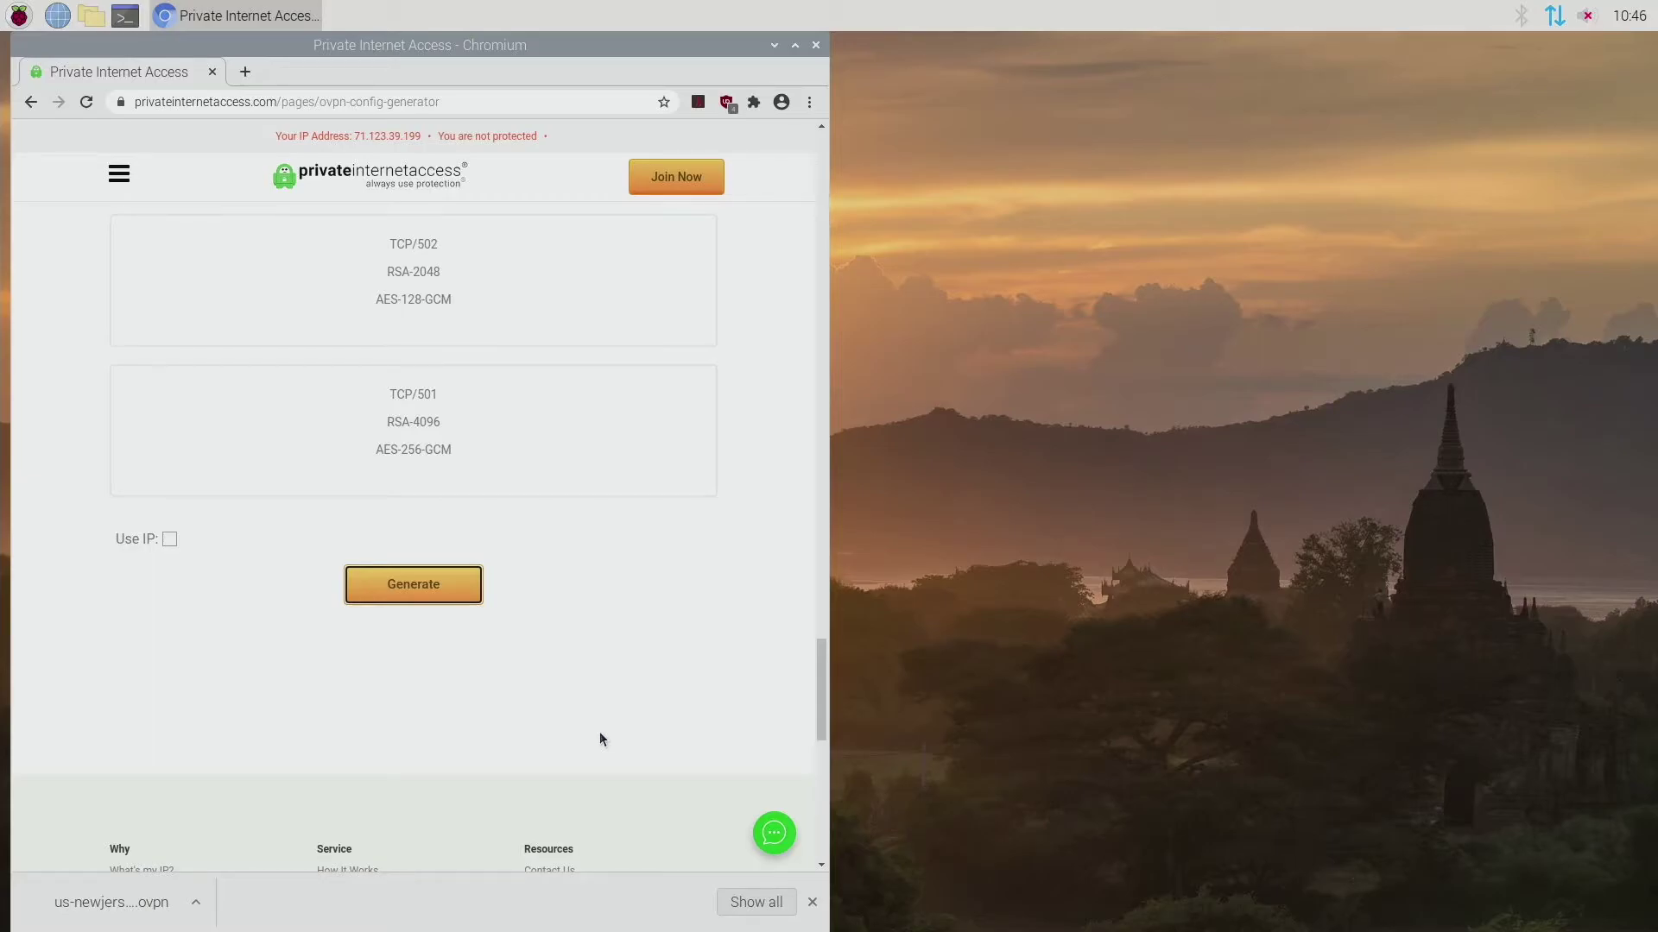
{"action": "left_click", "coordinate": [231, 101]}
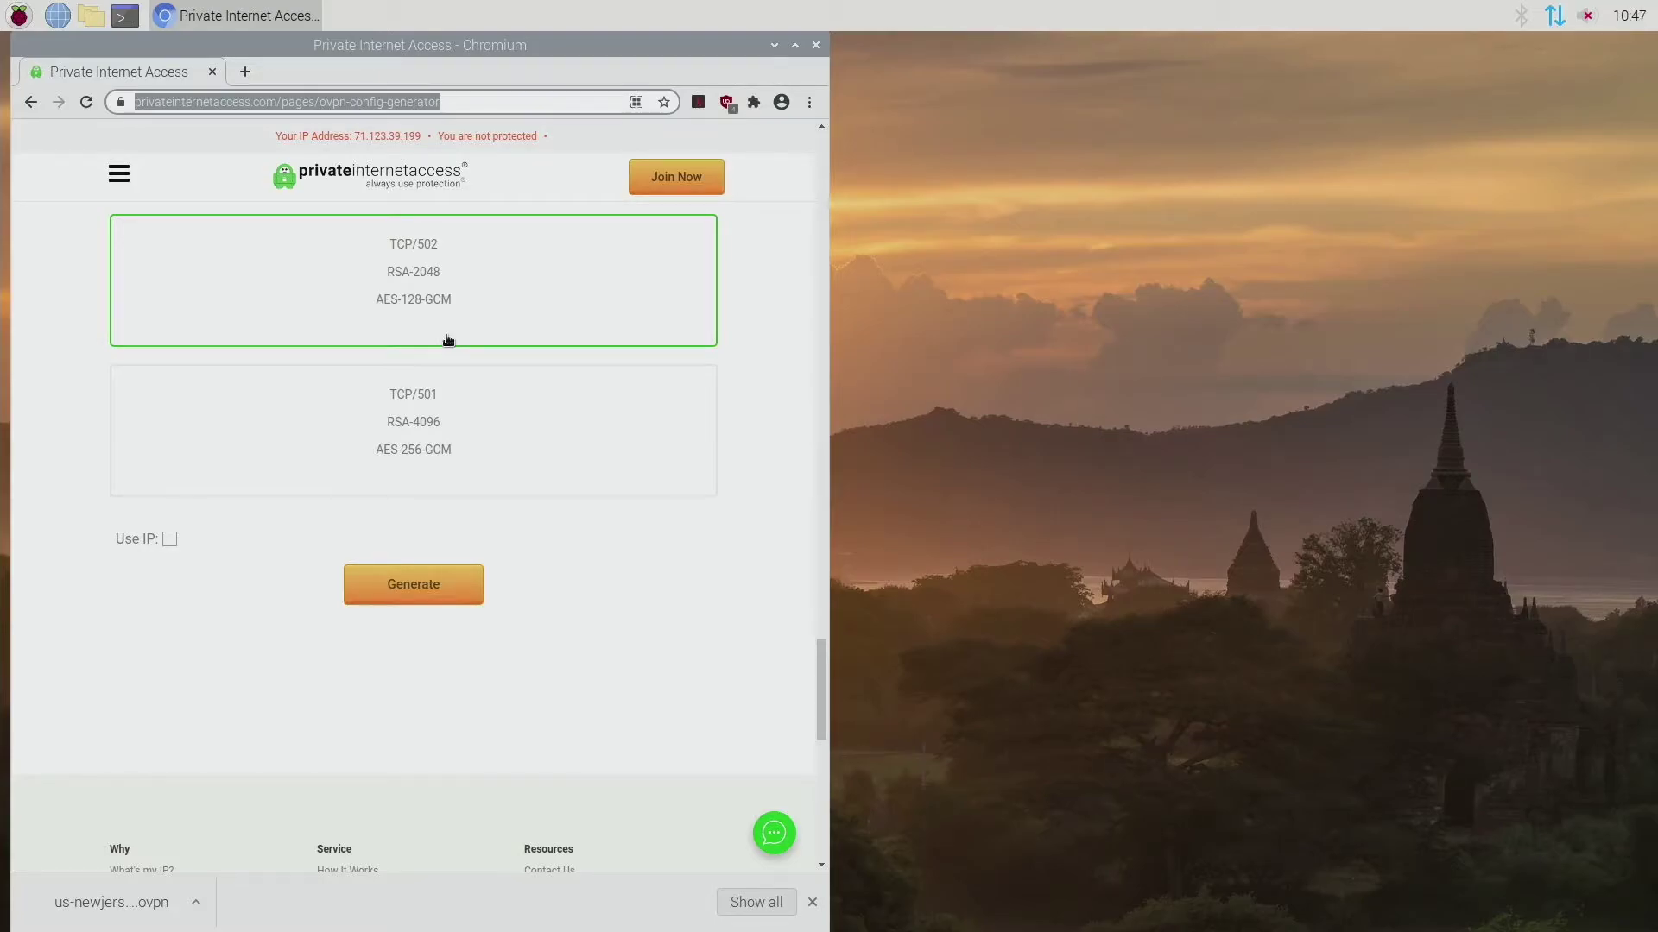
Step: Load 10.3.141.1 and sign in to RaspAP with the admin username and password
{"action": "type", "text": "10."}
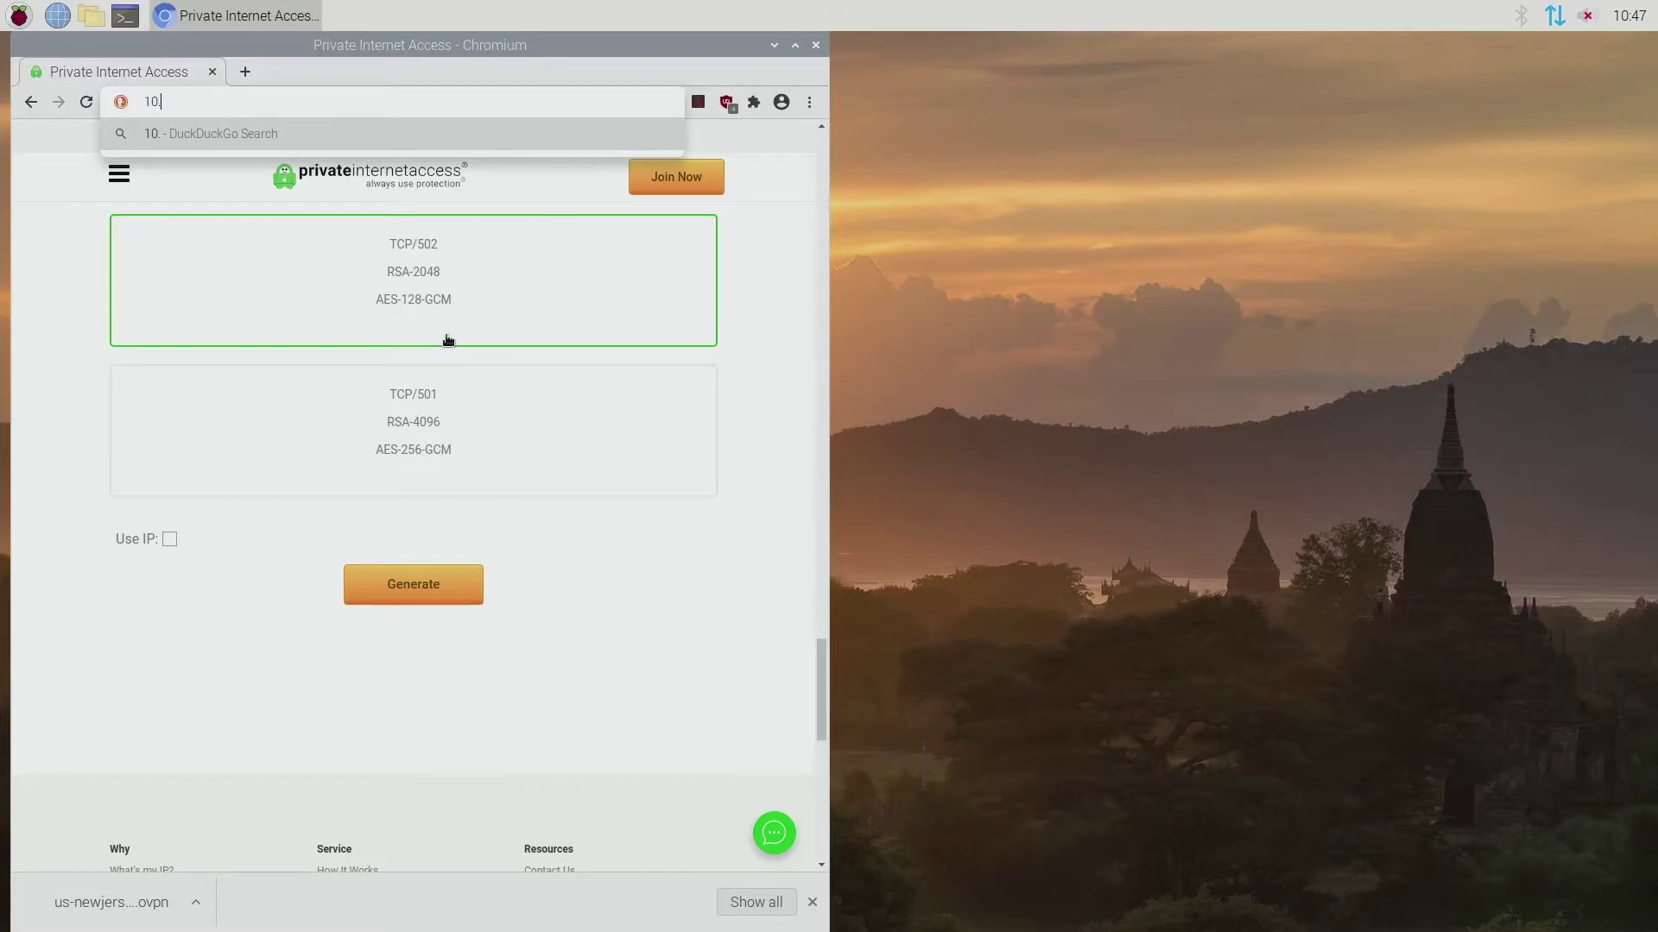
{"action": "type", "text": "3.141.1"}
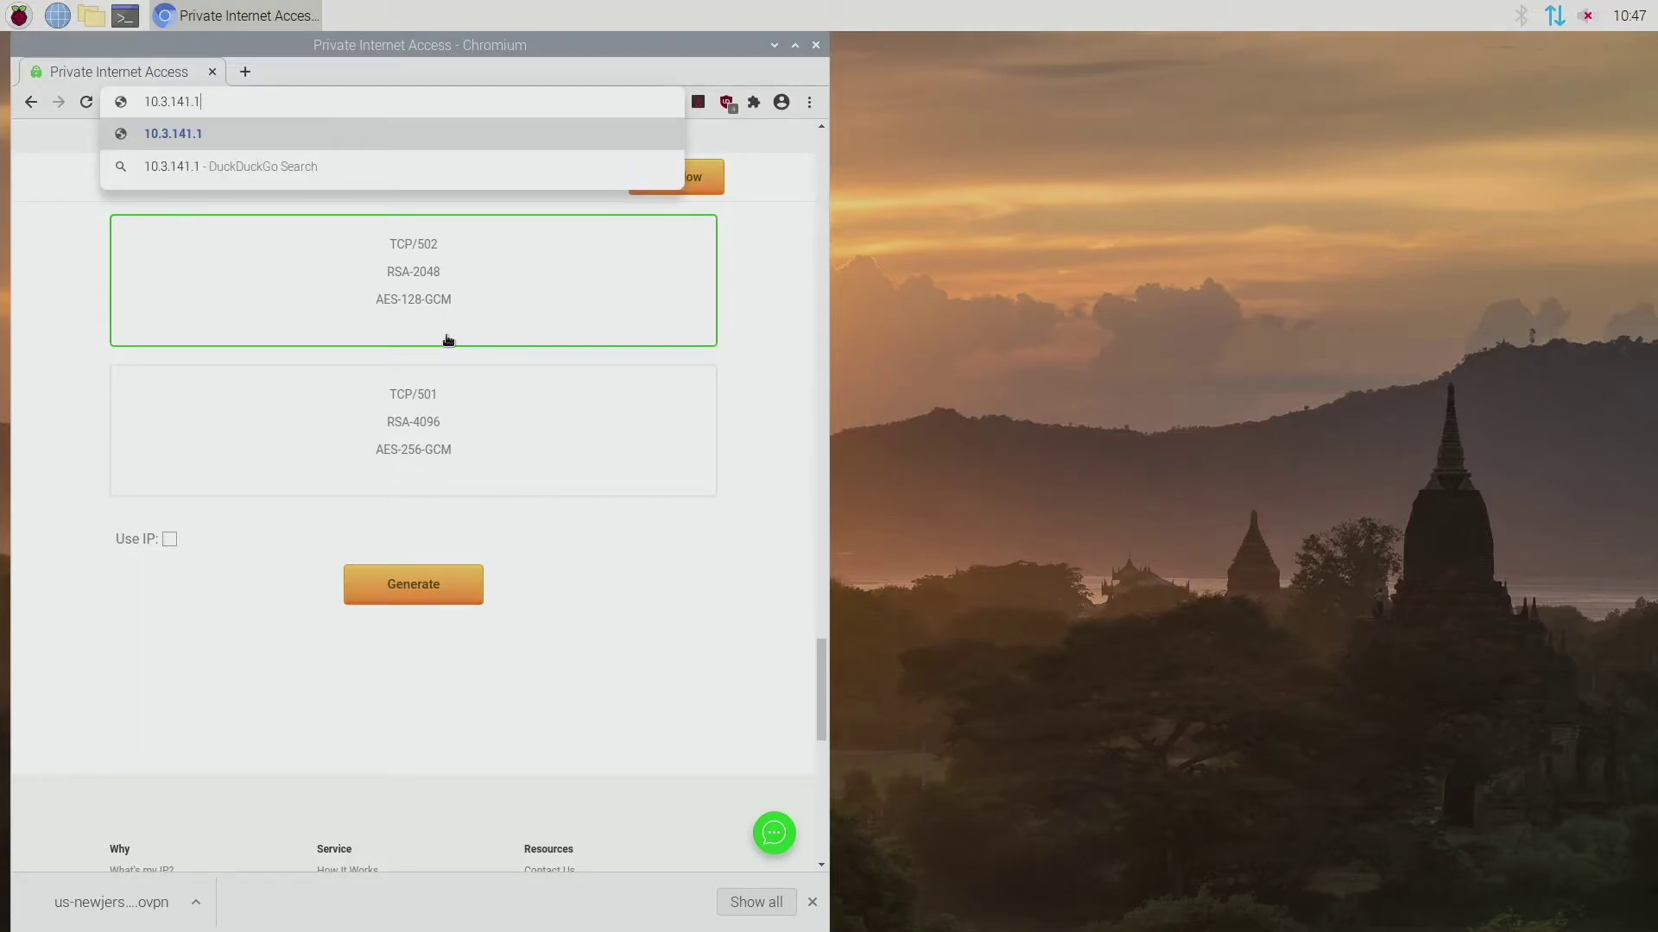
{"action": "key", "text": "Return"}
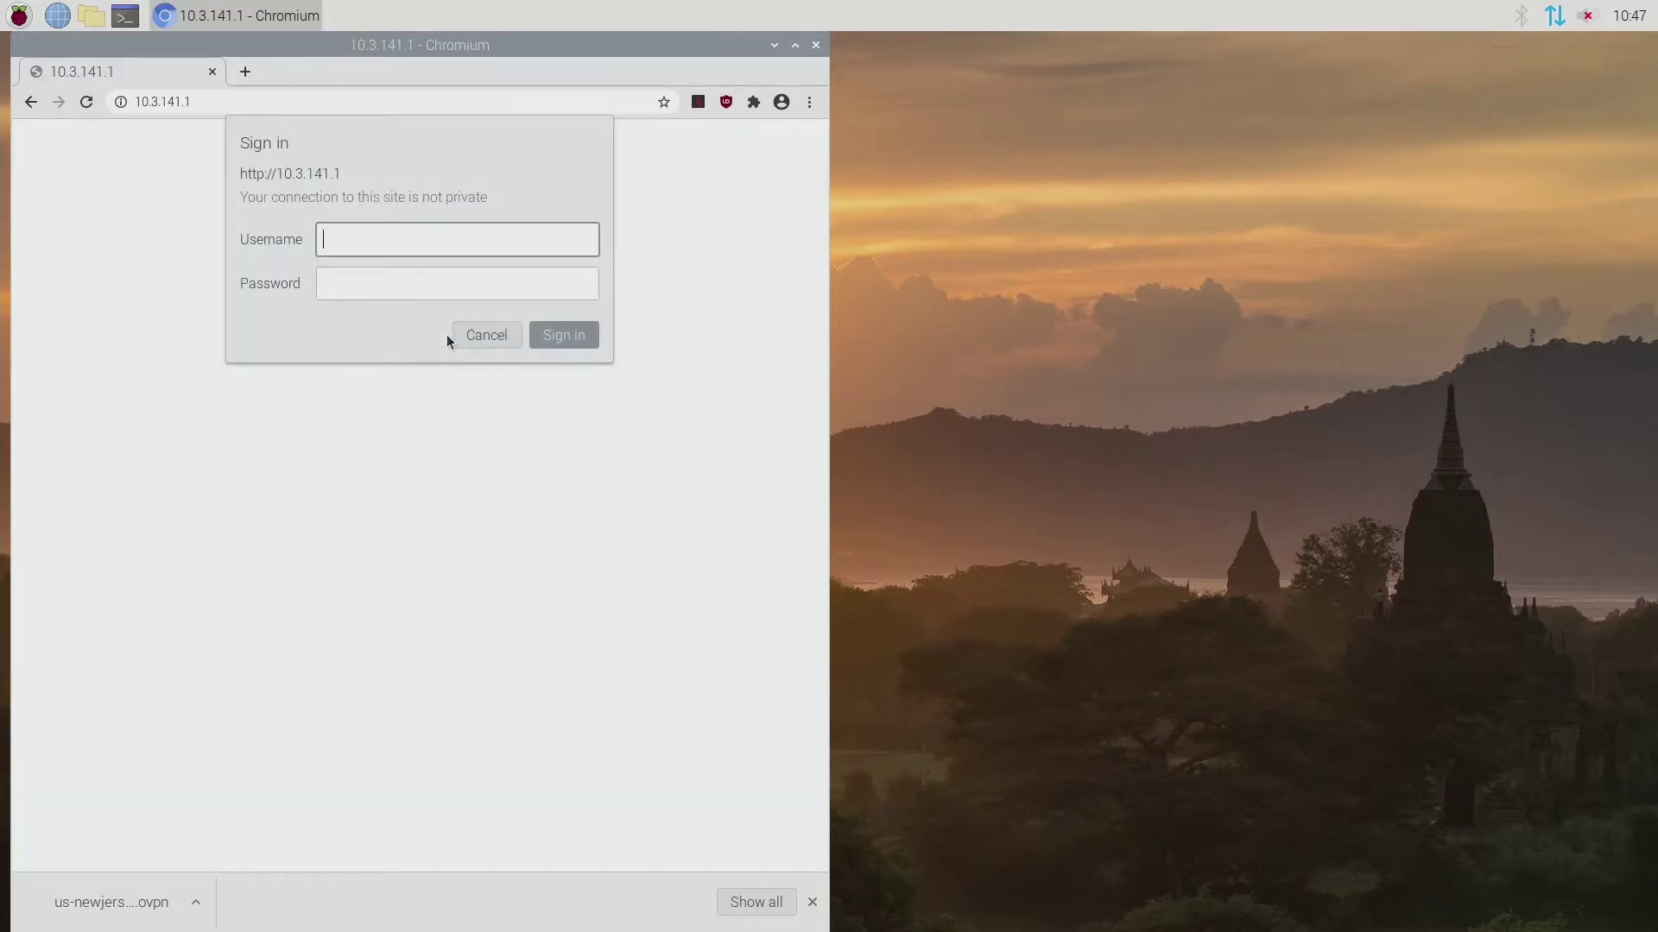
{"action": "type", "text": "admin"}
{"action": "key", "text": "Tab"}
{"action": "type", "text": "secre"}
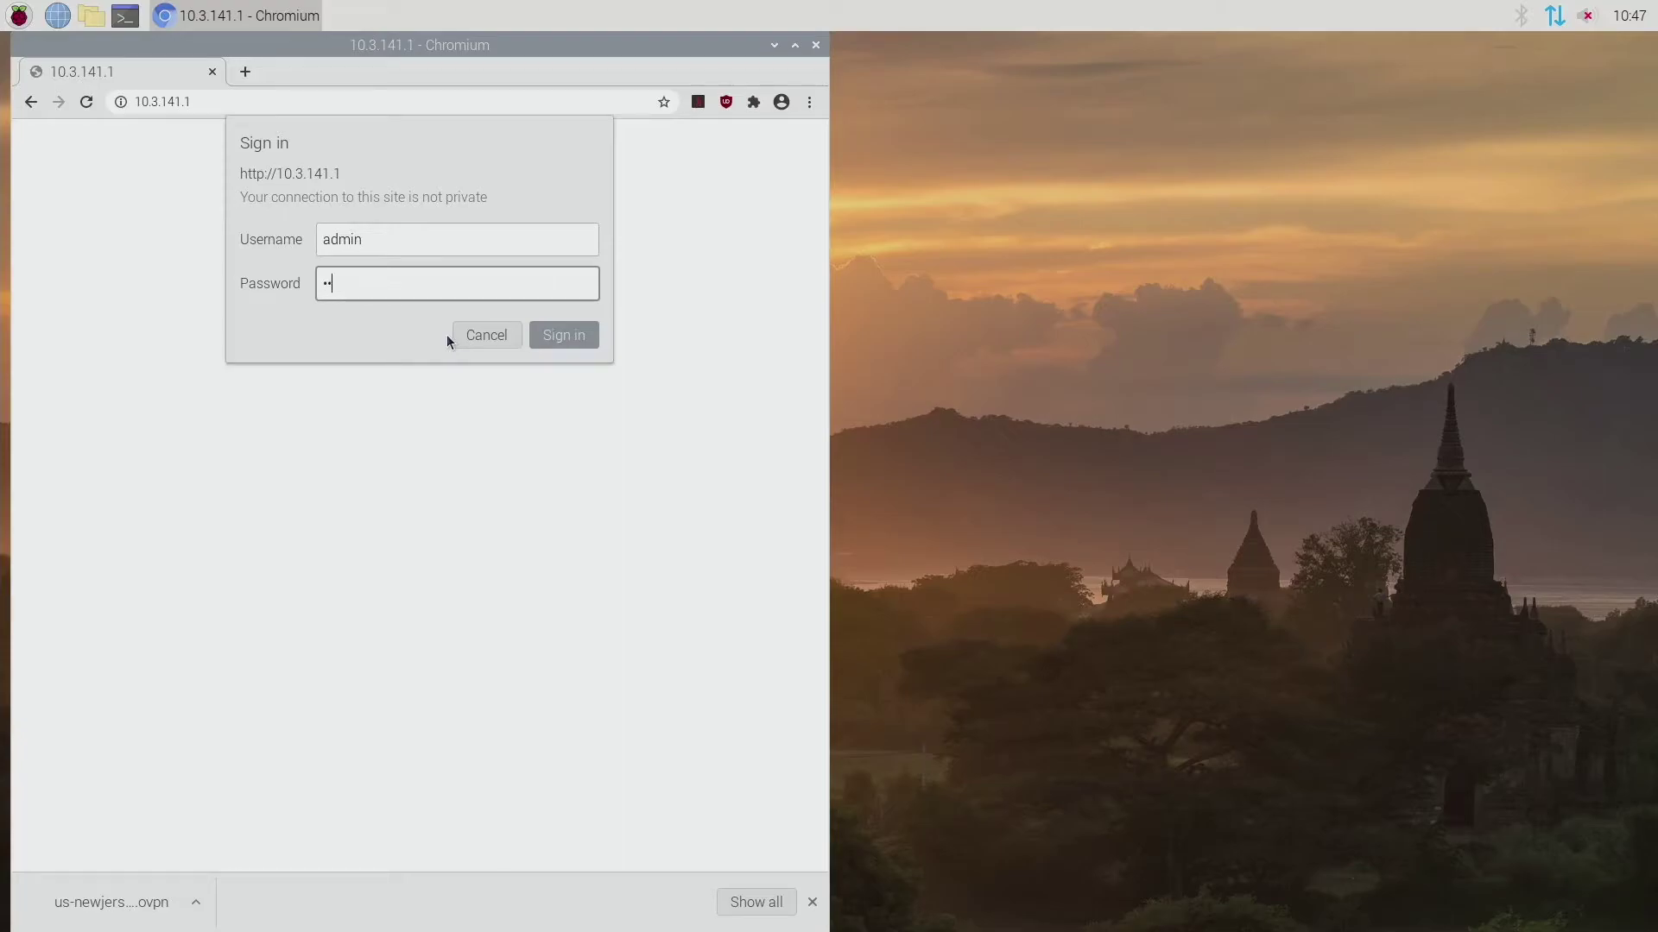
{"action": "type", "text": "t"}
{"action": "key", "text": "Return"}
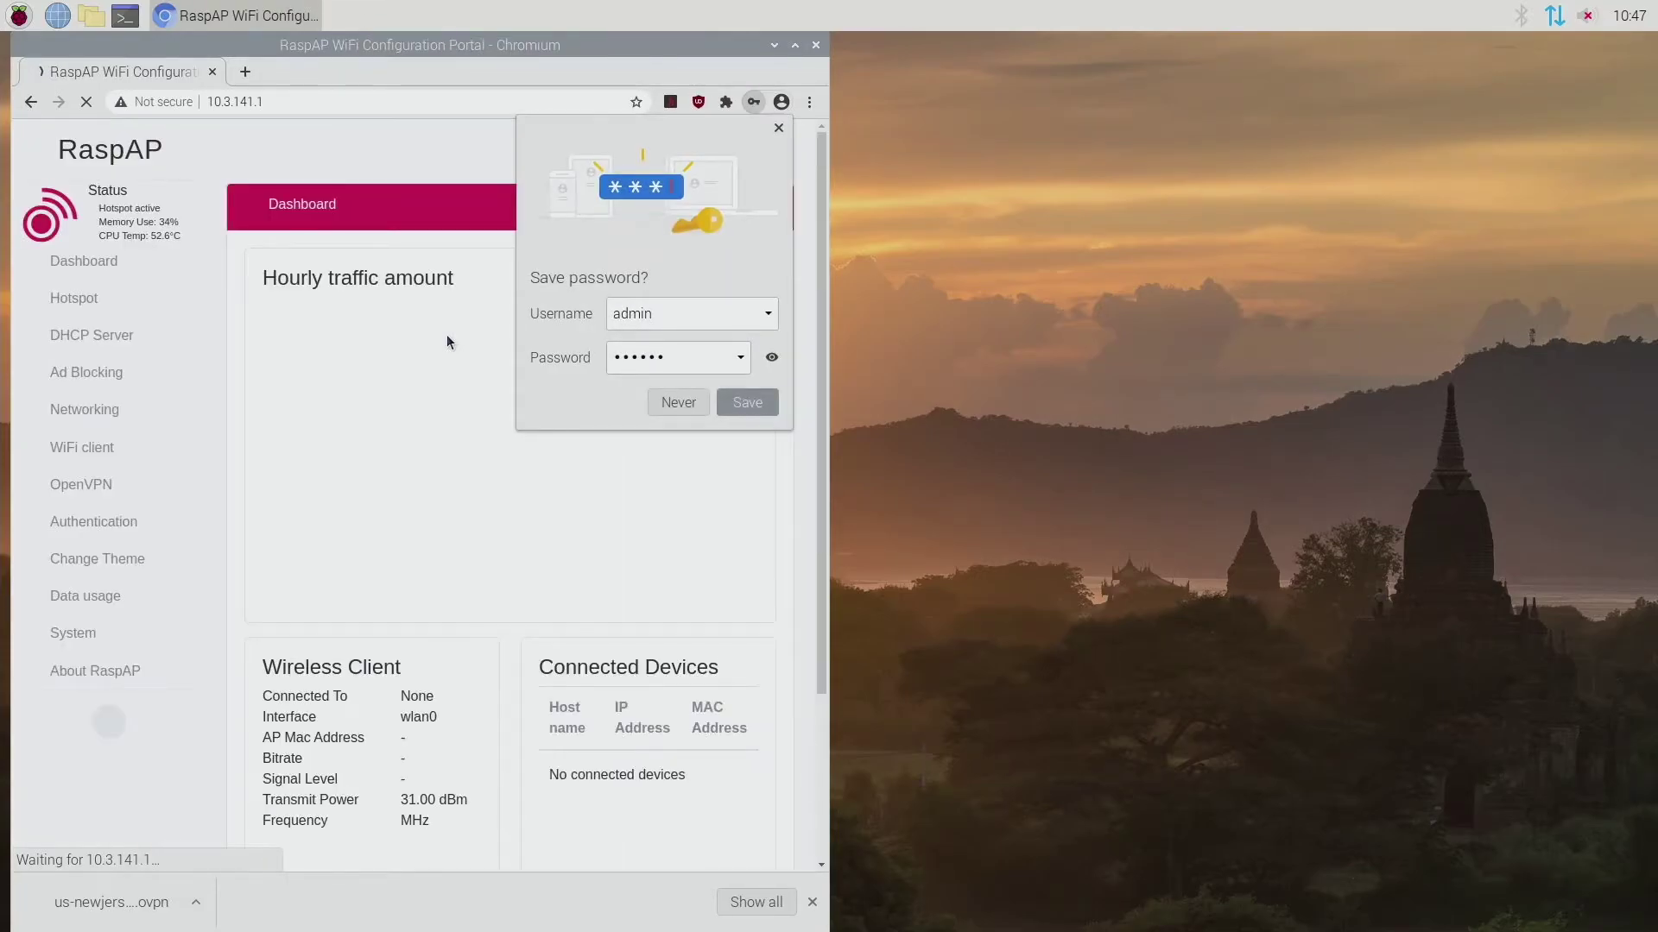
Step: Decline saving the password and go to RaspAP's Hotspot settings
{"action": "left_click", "coordinate": [667, 403]}
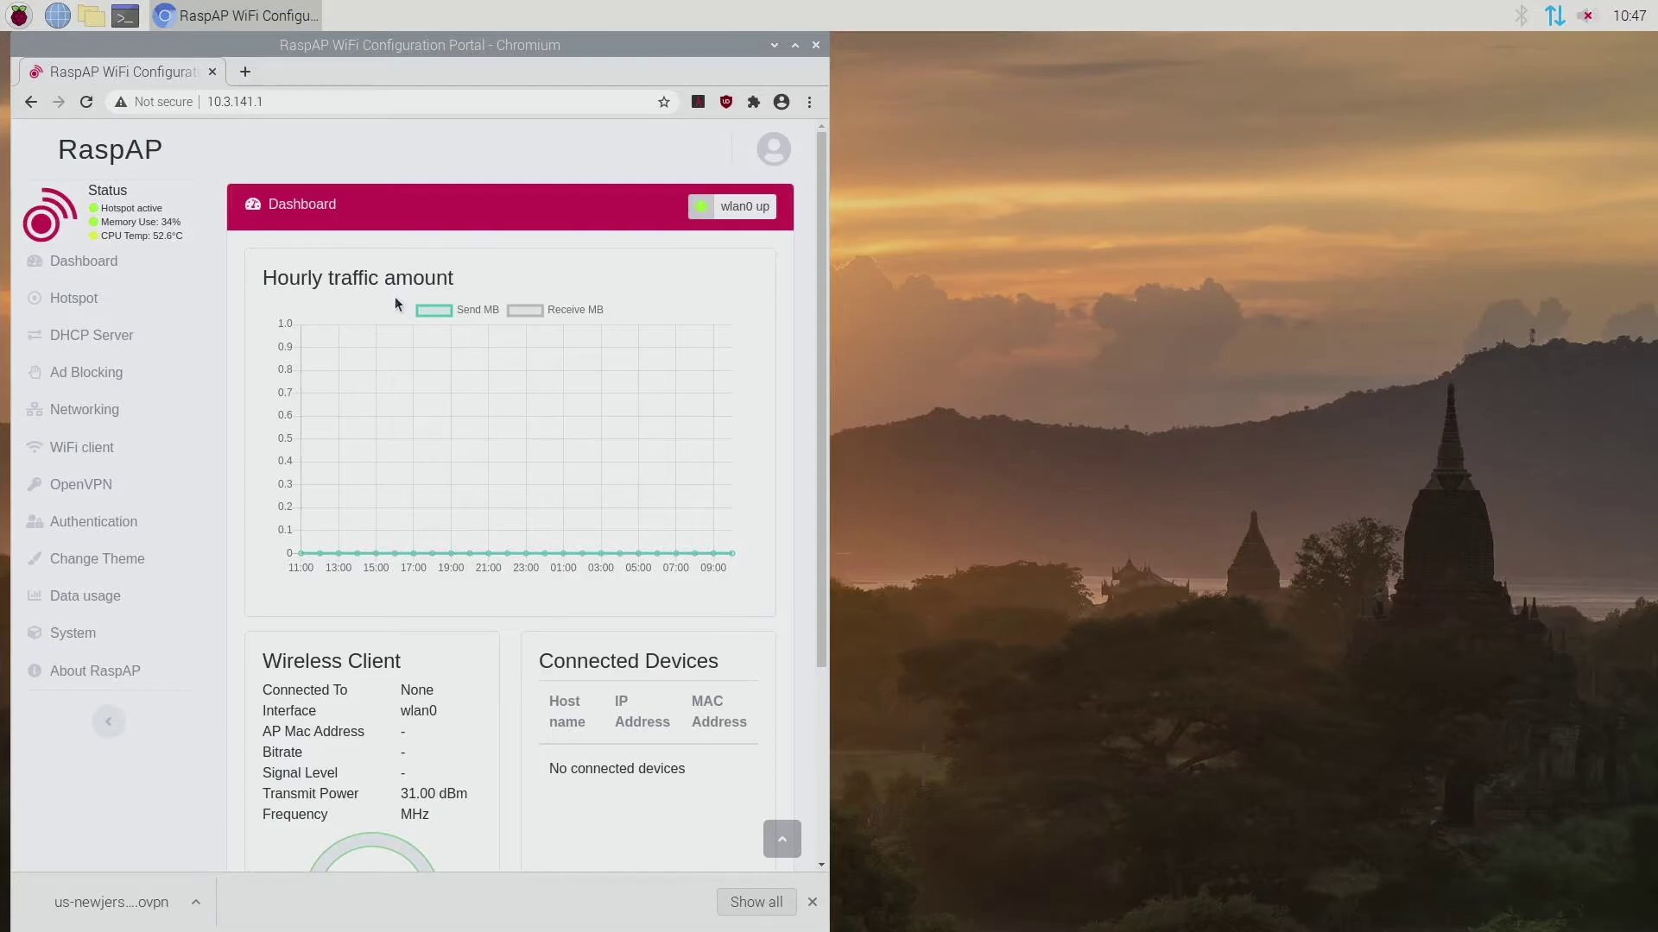
{"action": "left_click", "coordinate": [96, 299]}
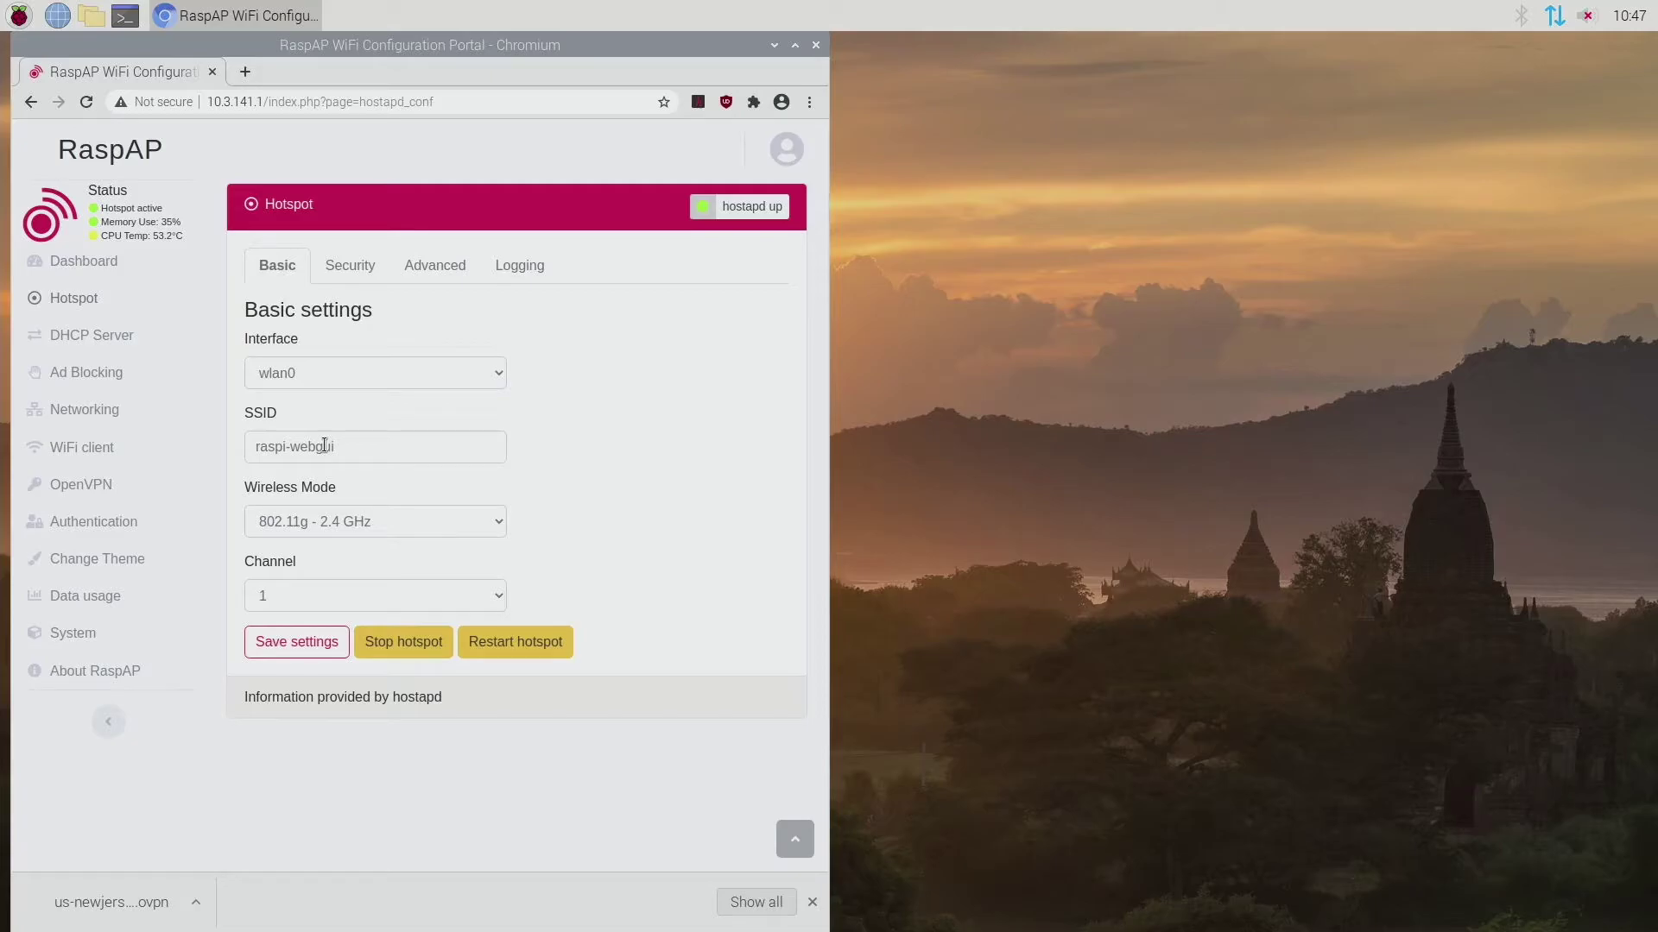
{"action": "left_click", "coordinate": [366, 523]}
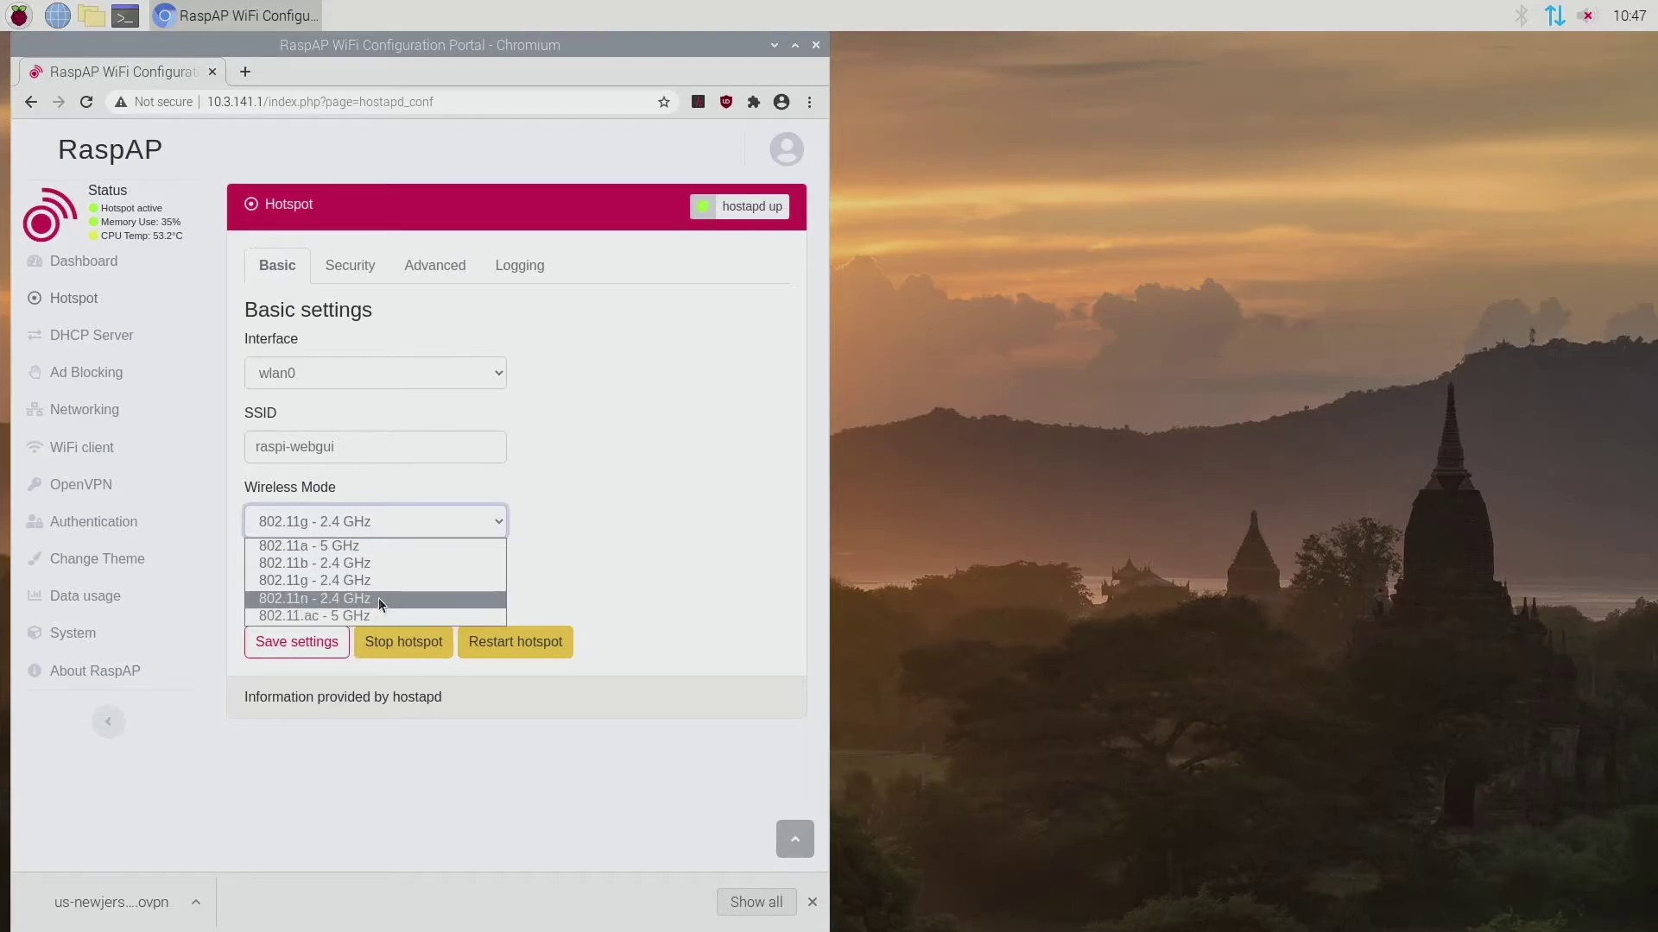
{"action": "left_click", "coordinate": [378, 598]}
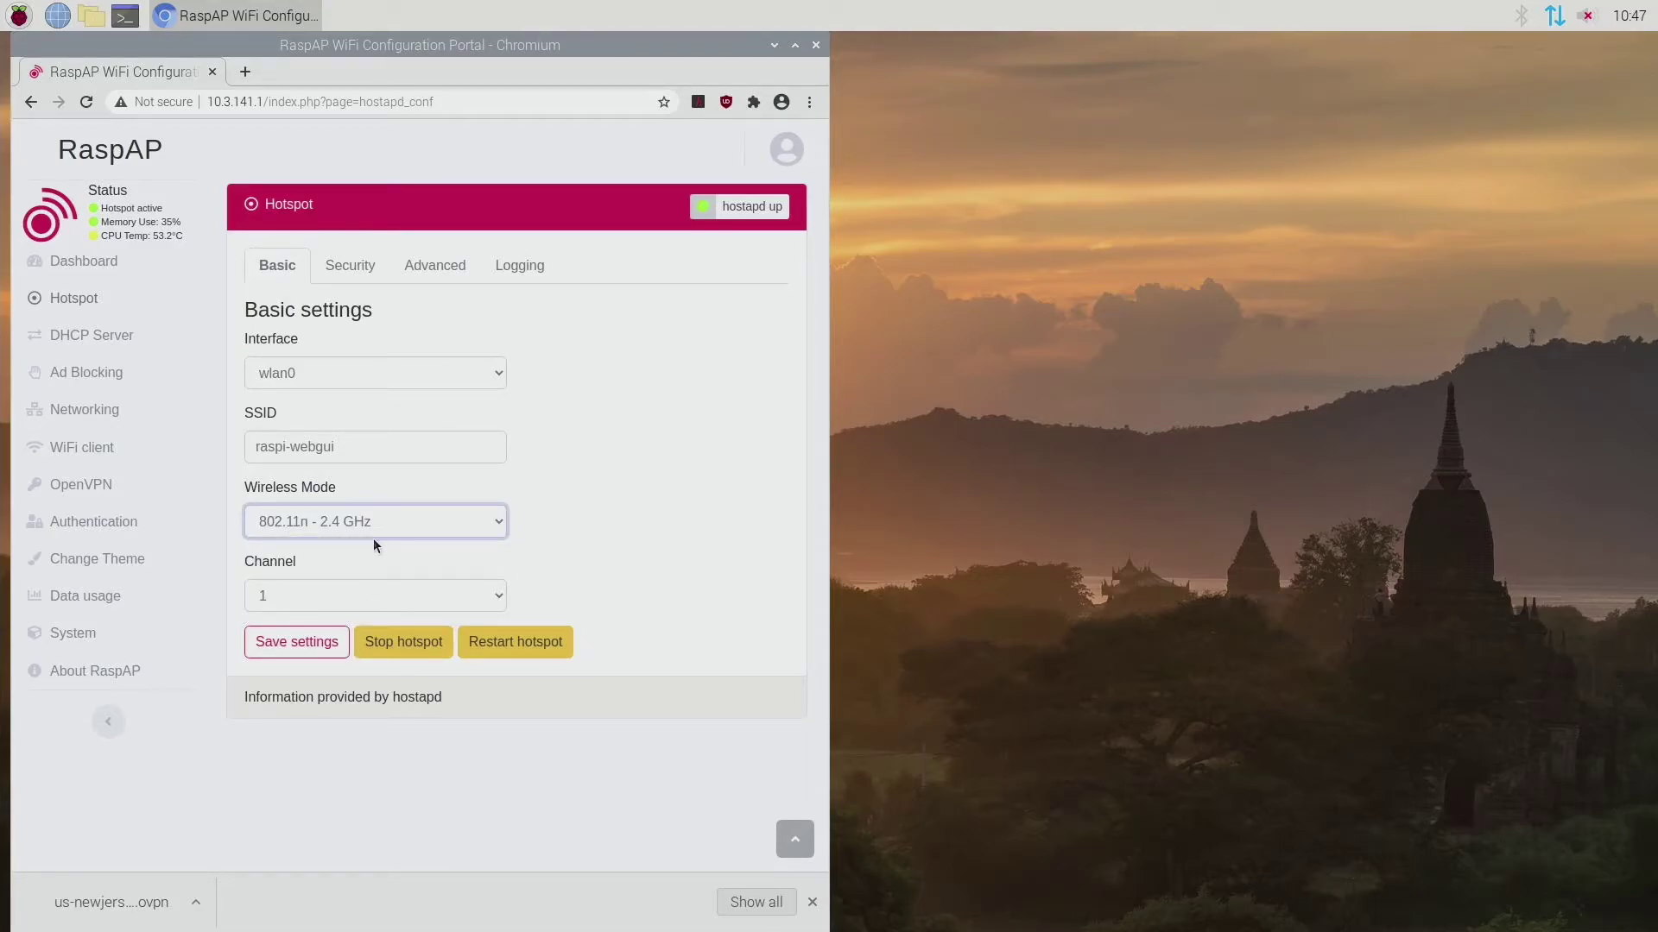
{"action": "left_click", "coordinate": [399, 523]}
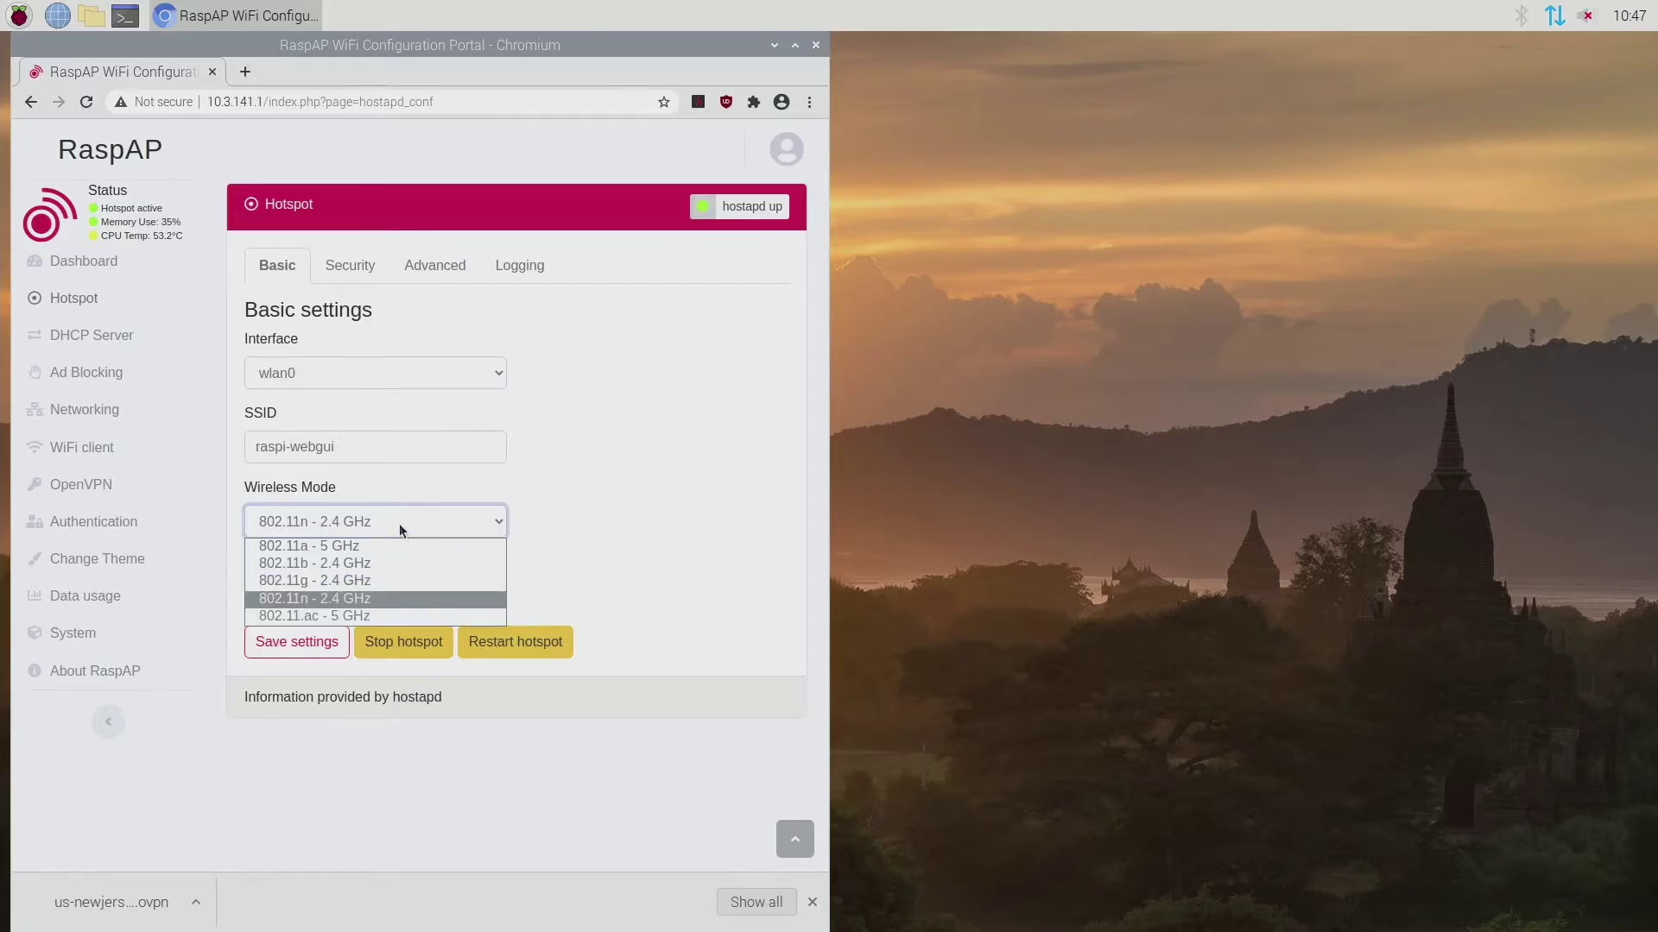
{"action": "left_click", "coordinate": [388, 600]}
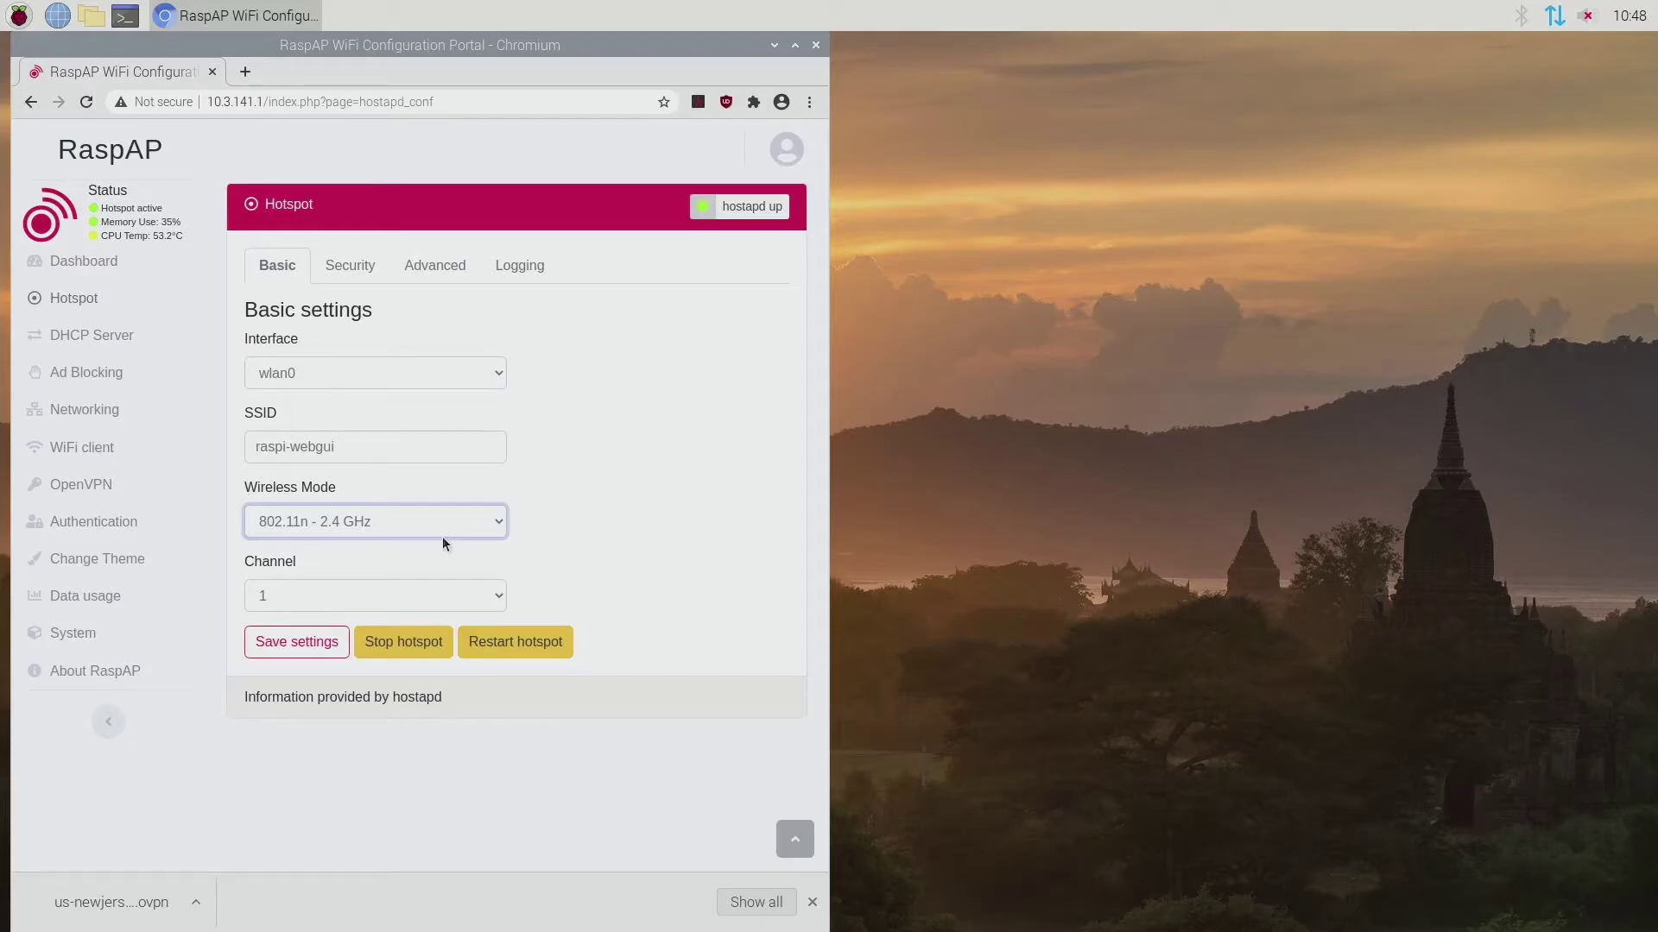
Step: Set the hotspot security type to WPA+WPA2 and replace the PSK with a new passphrase
{"action": "left_click", "coordinate": [348, 272]}
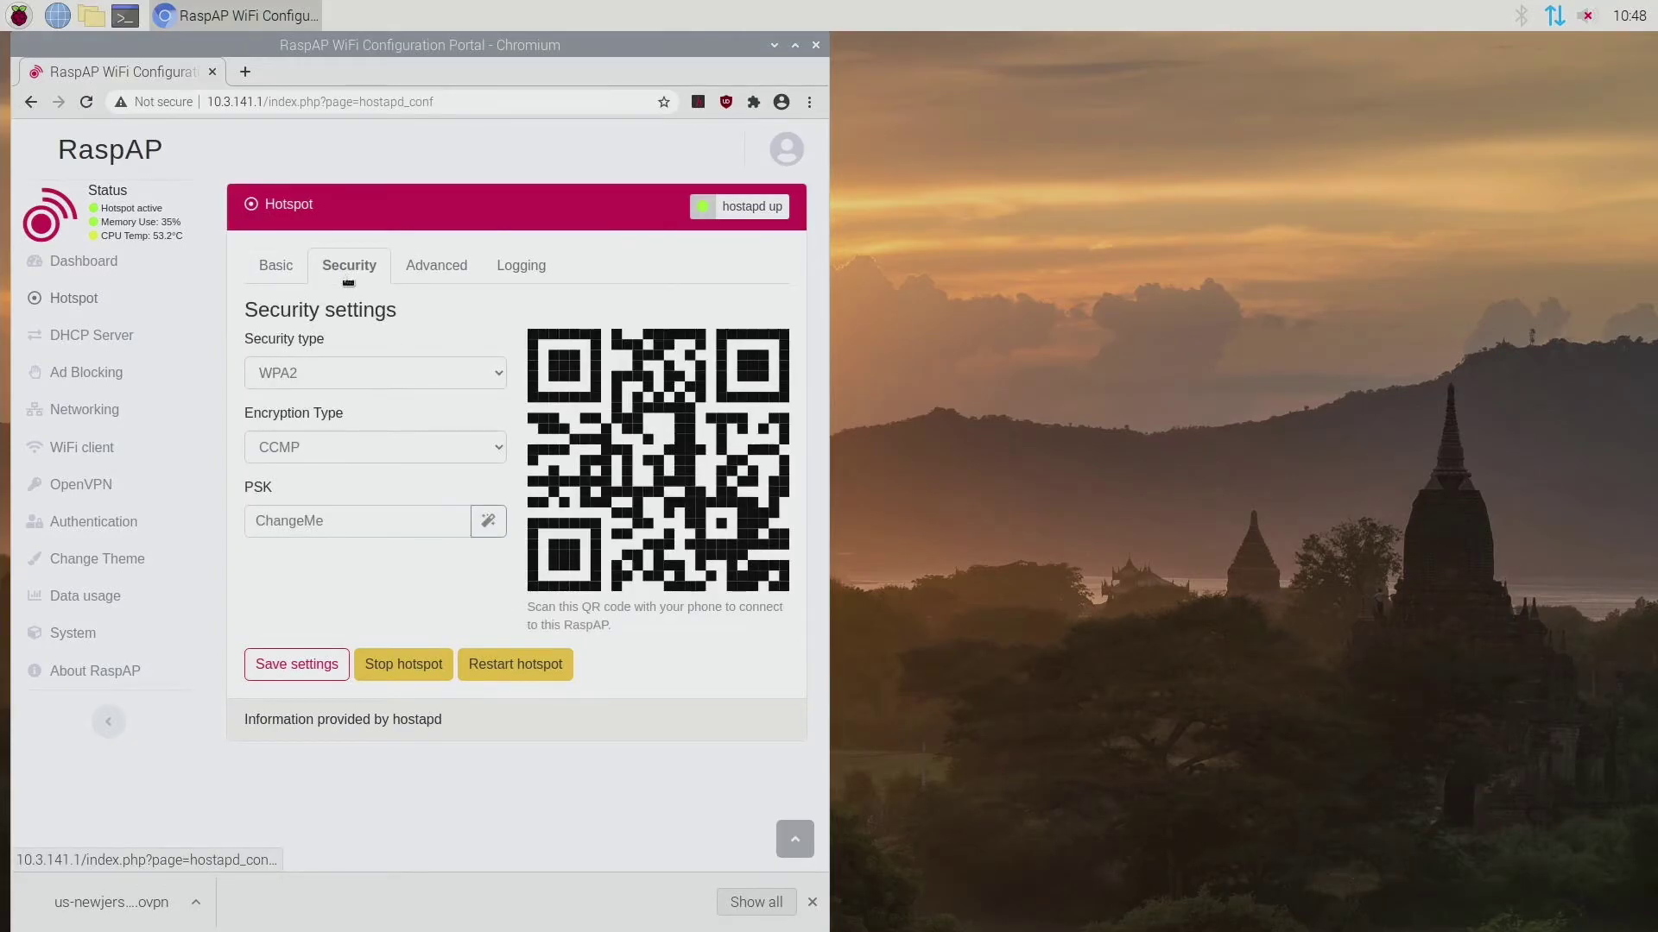
{"action": "left_click", "coordinate": [385, 377]}
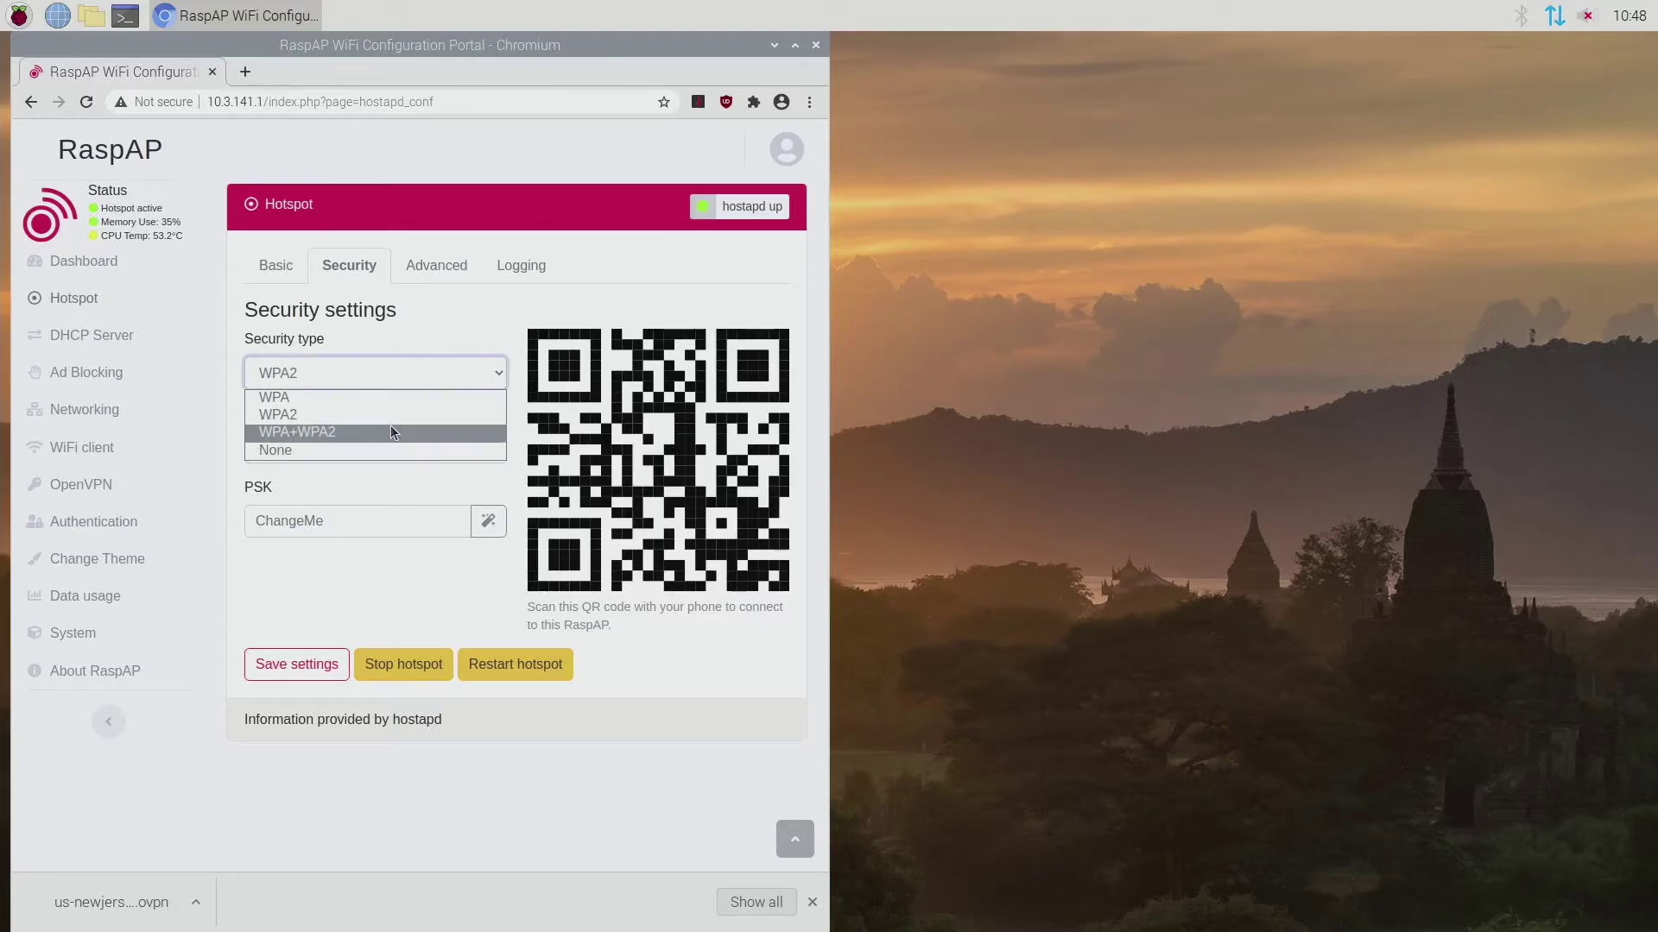
{"action": "left_click", "coordinate": [390, 432]}
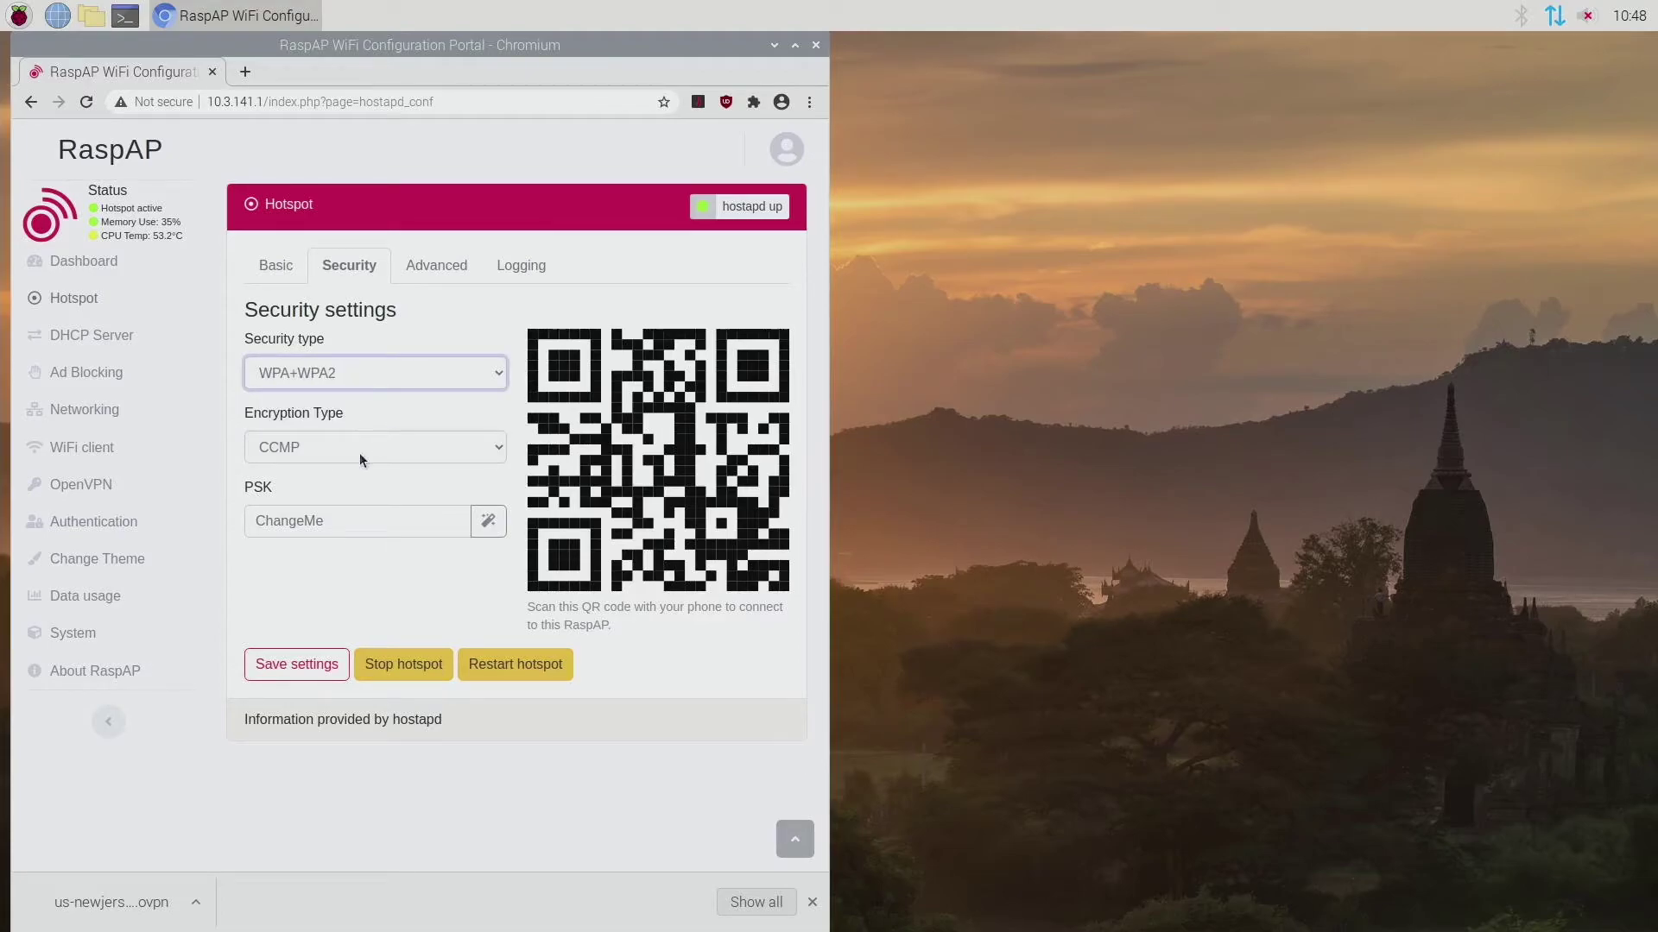
{"action": "left_click_drag", "start_coordinate": [380, 522], "coordinate": [246, 516]}
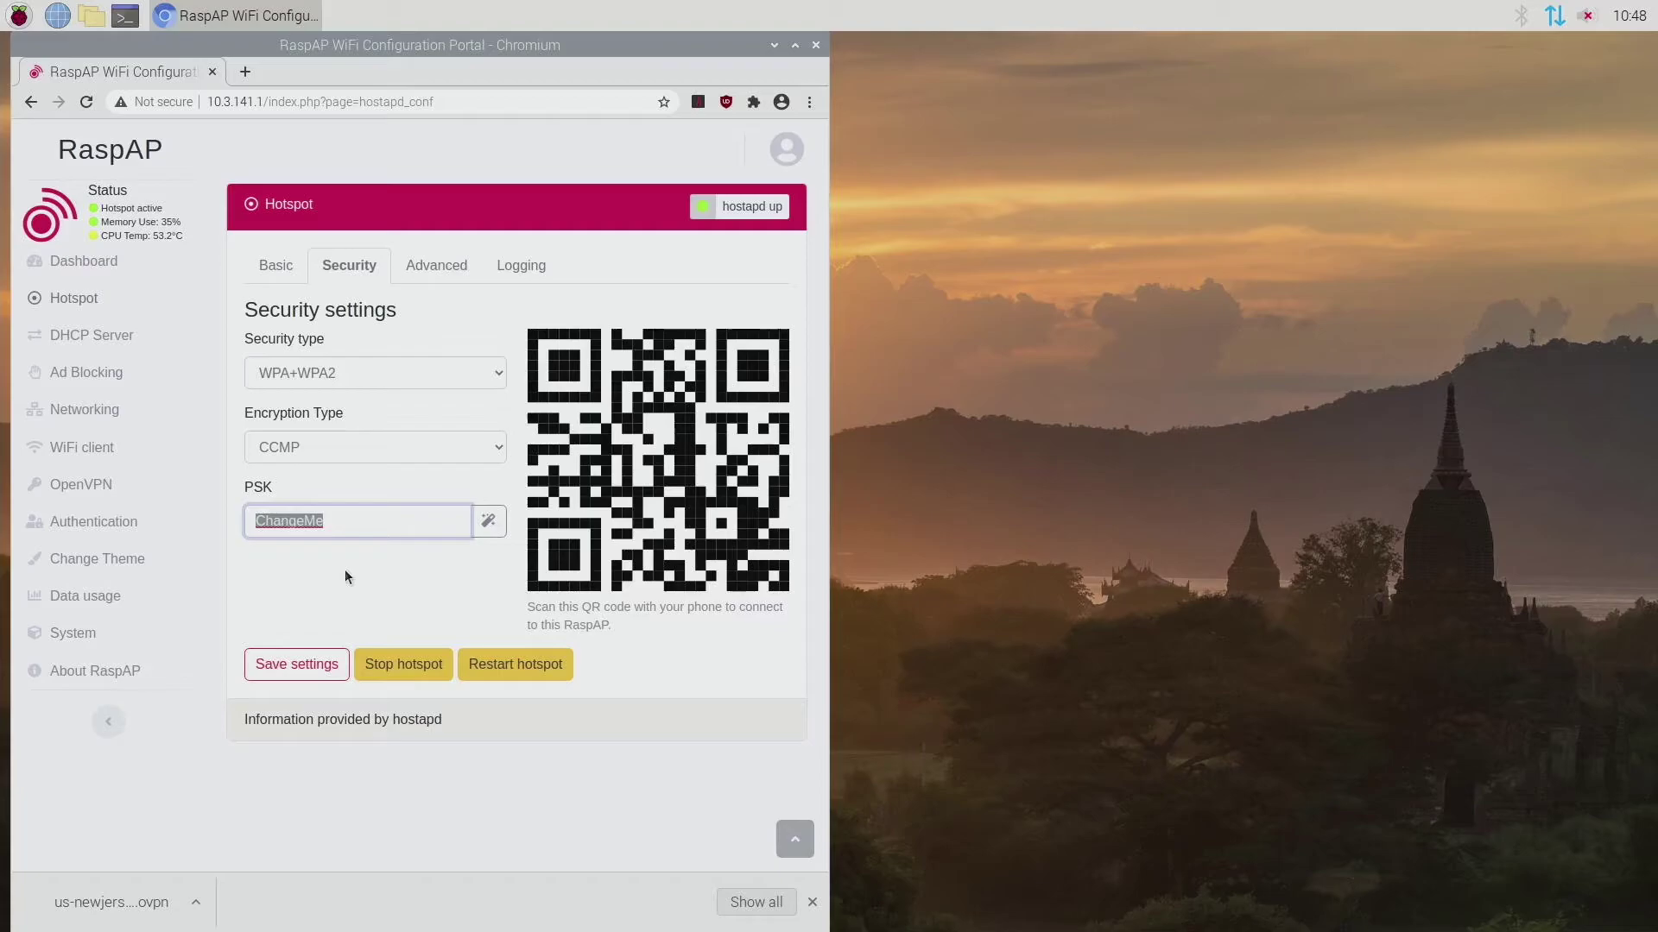
{"action": "type", "text": "password1234"}
{"action": "left_click", "coordinate": [346, 577]}
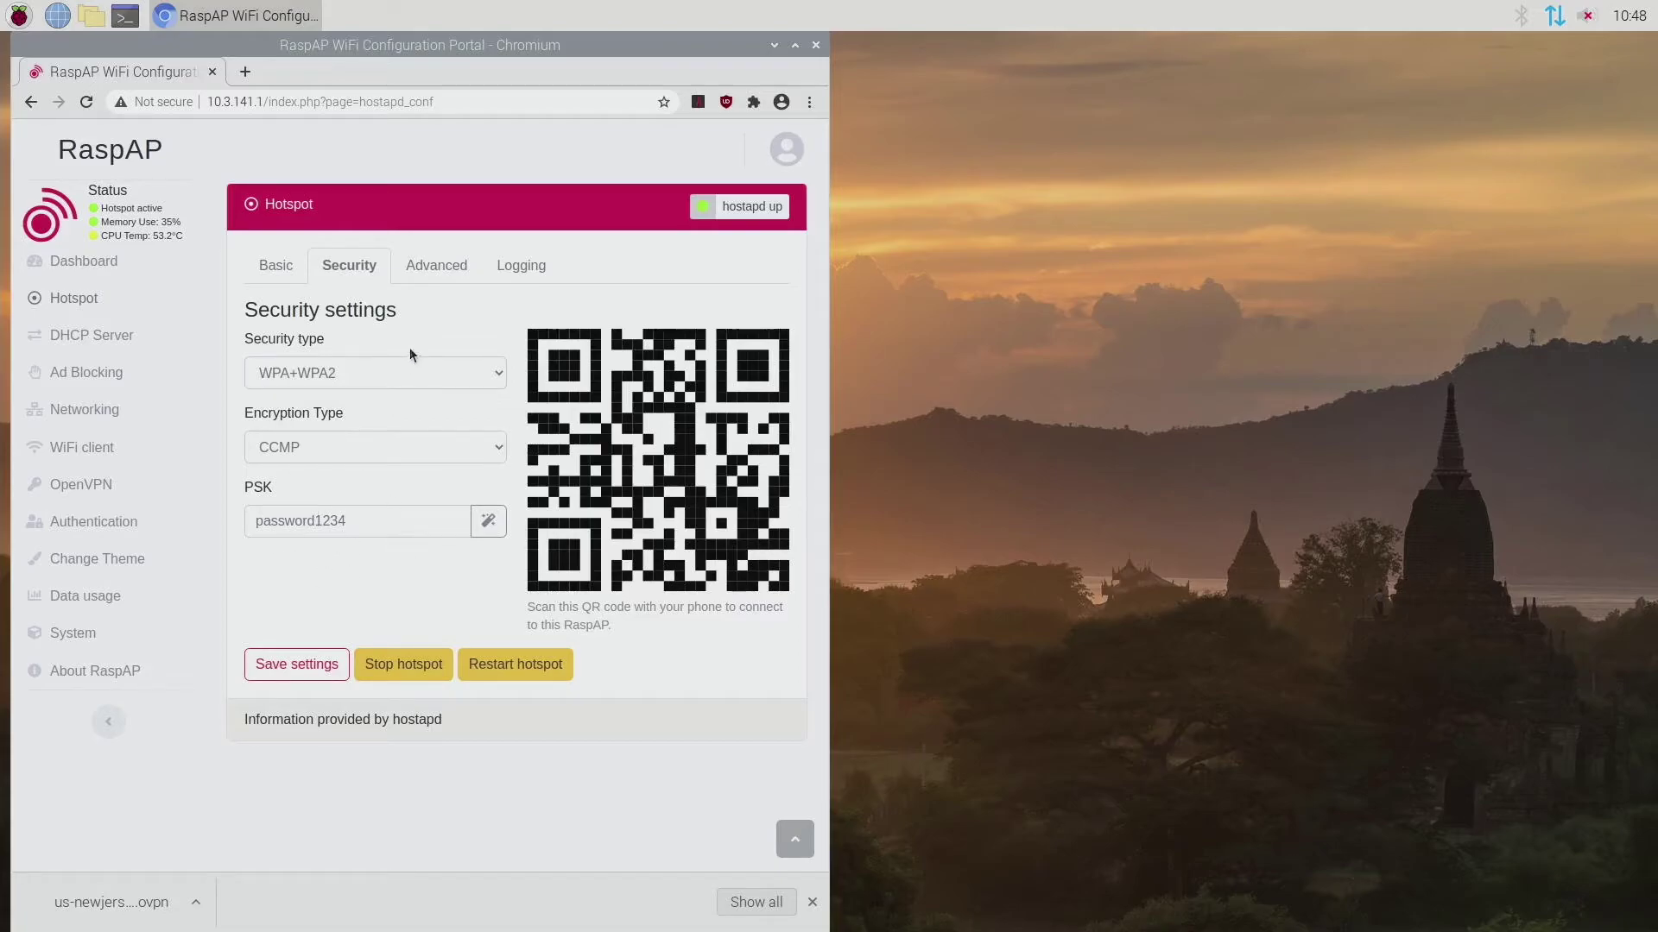
Step: Look over the Advanced and Logging tabs, then return to Basic settings
{"action": "left_click", "coordinate": [431, 278]}
{"action": "left_click", "coordinate": [508, 268]}
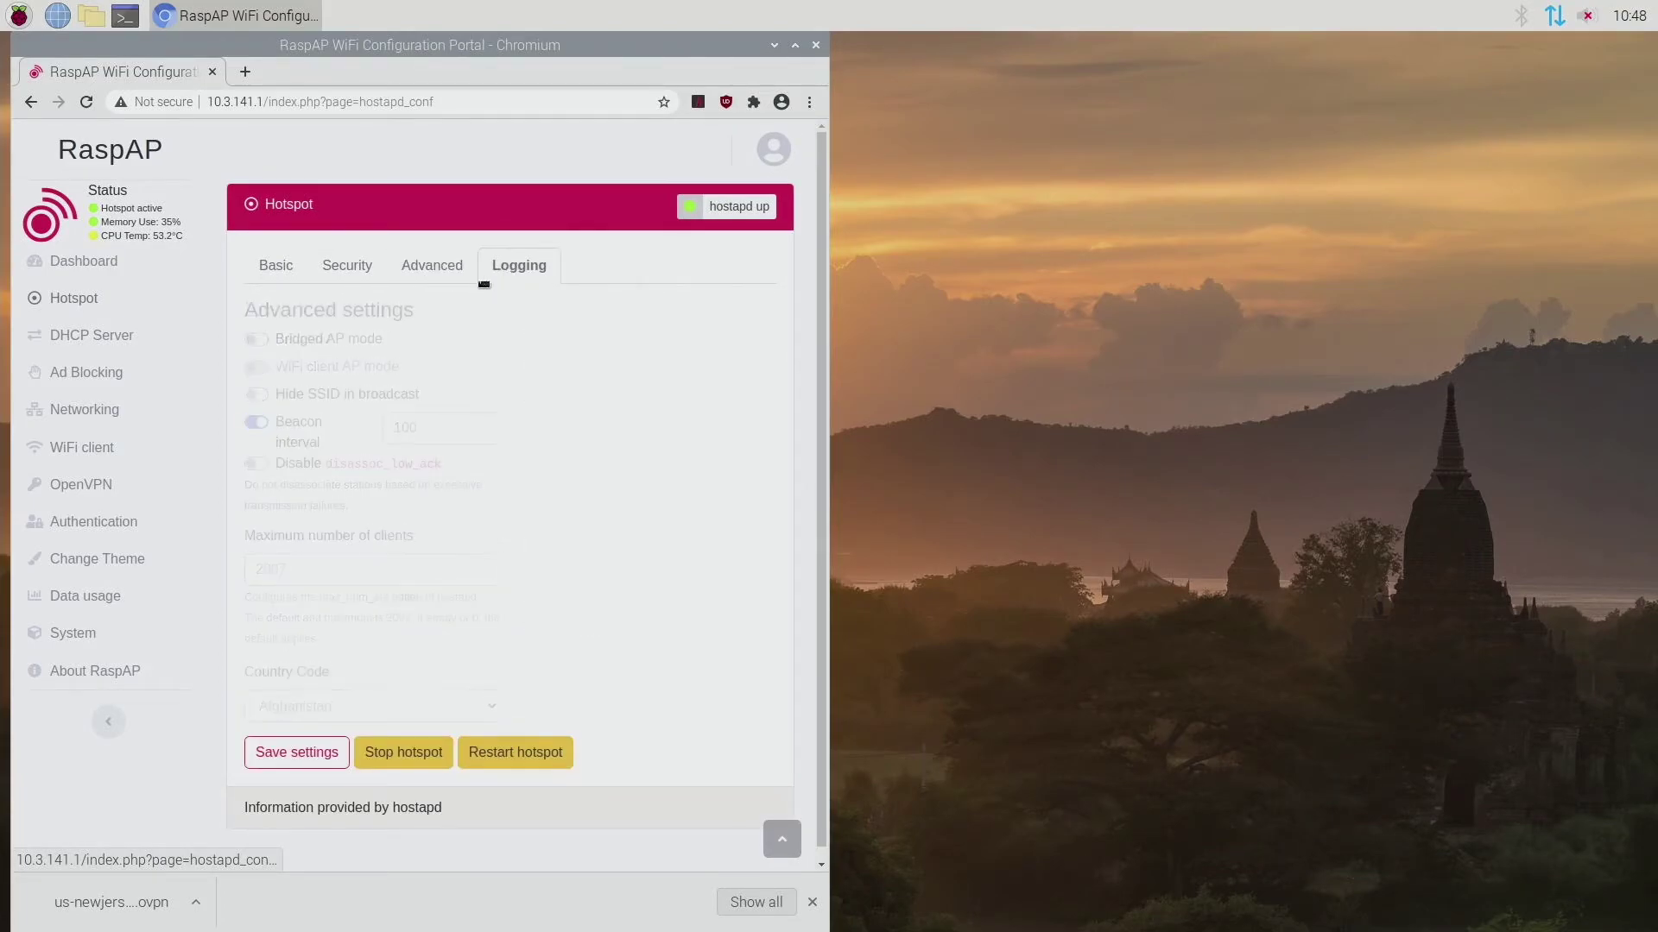
{"action": "left_click", "coordinate": [278, 268]}
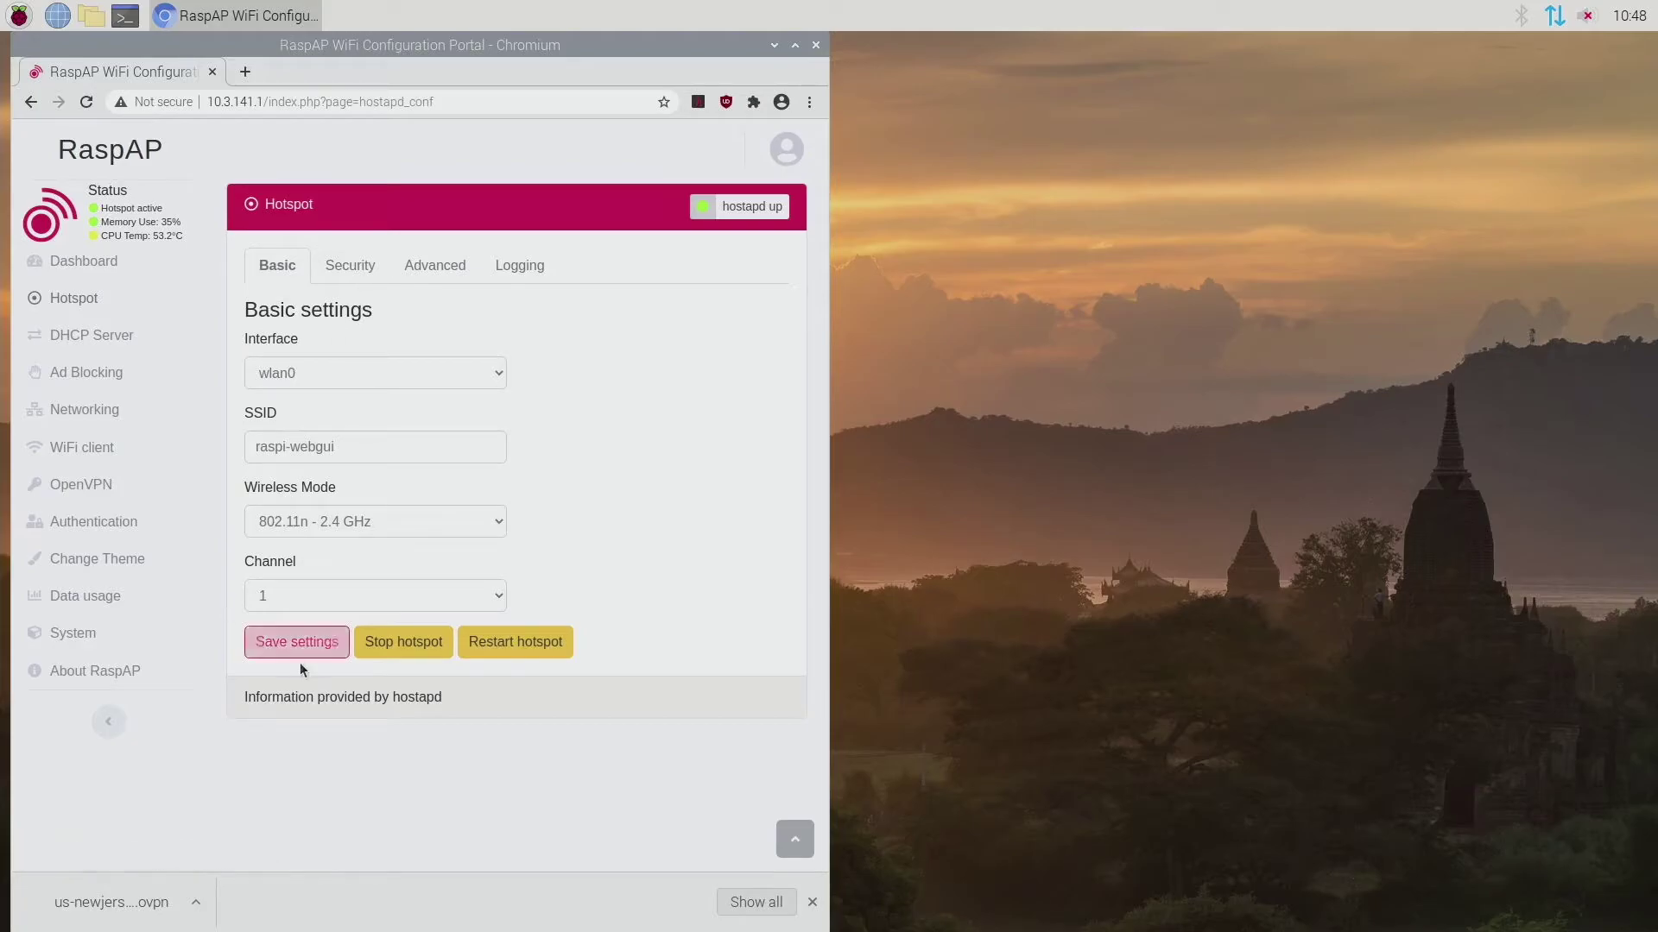
Step: Save the WPA+WPA2 hotspot settings
{"action": "left_click", "coordinate": [304, 653]}
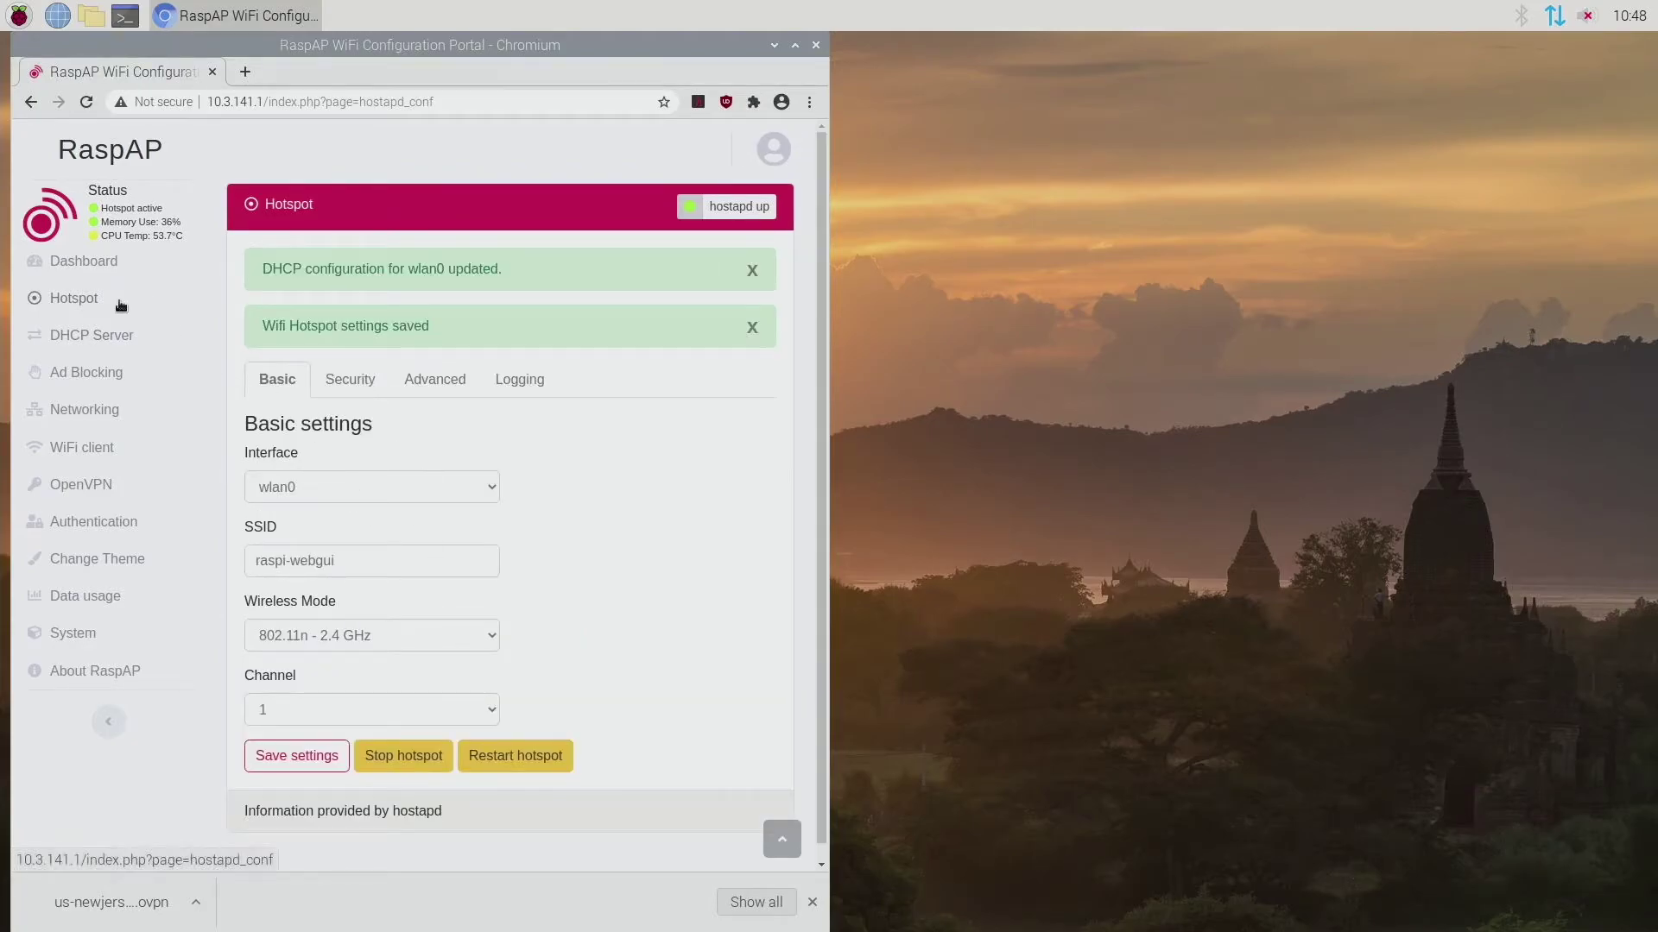
Step: On the OpenVPN page, choose the downloaded US New Jersey .ovpn file from Downloads
{"action": "left_click", "coordinate": [103, 485]}
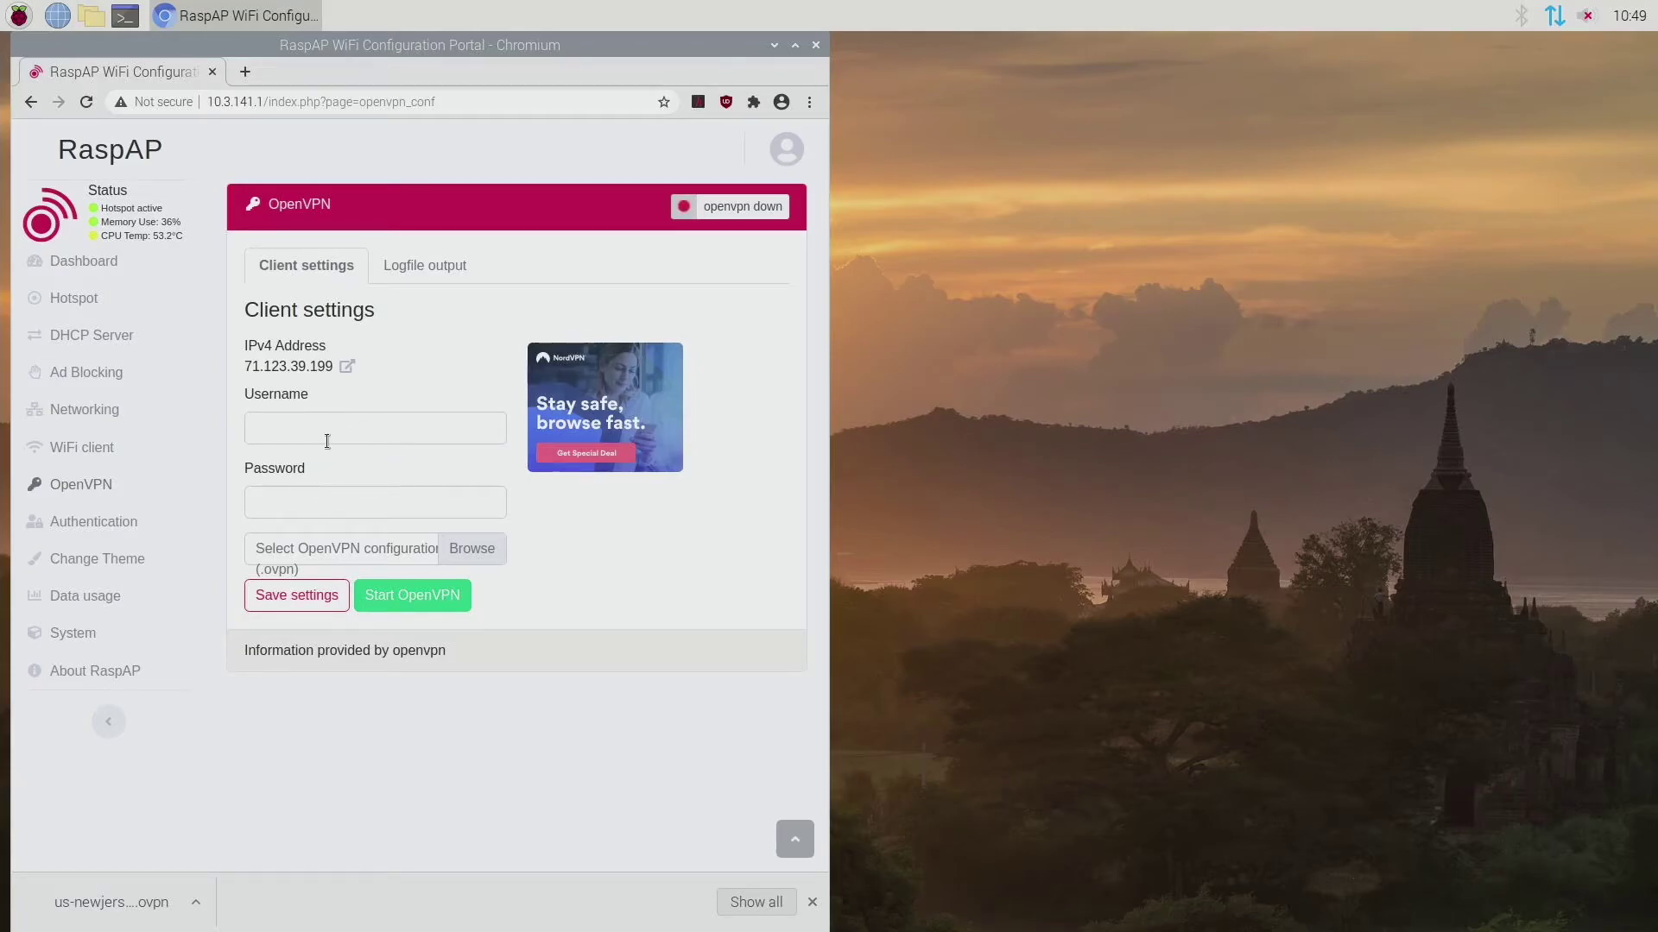
{"action": "left_click", "coordinate": [468, 554]}
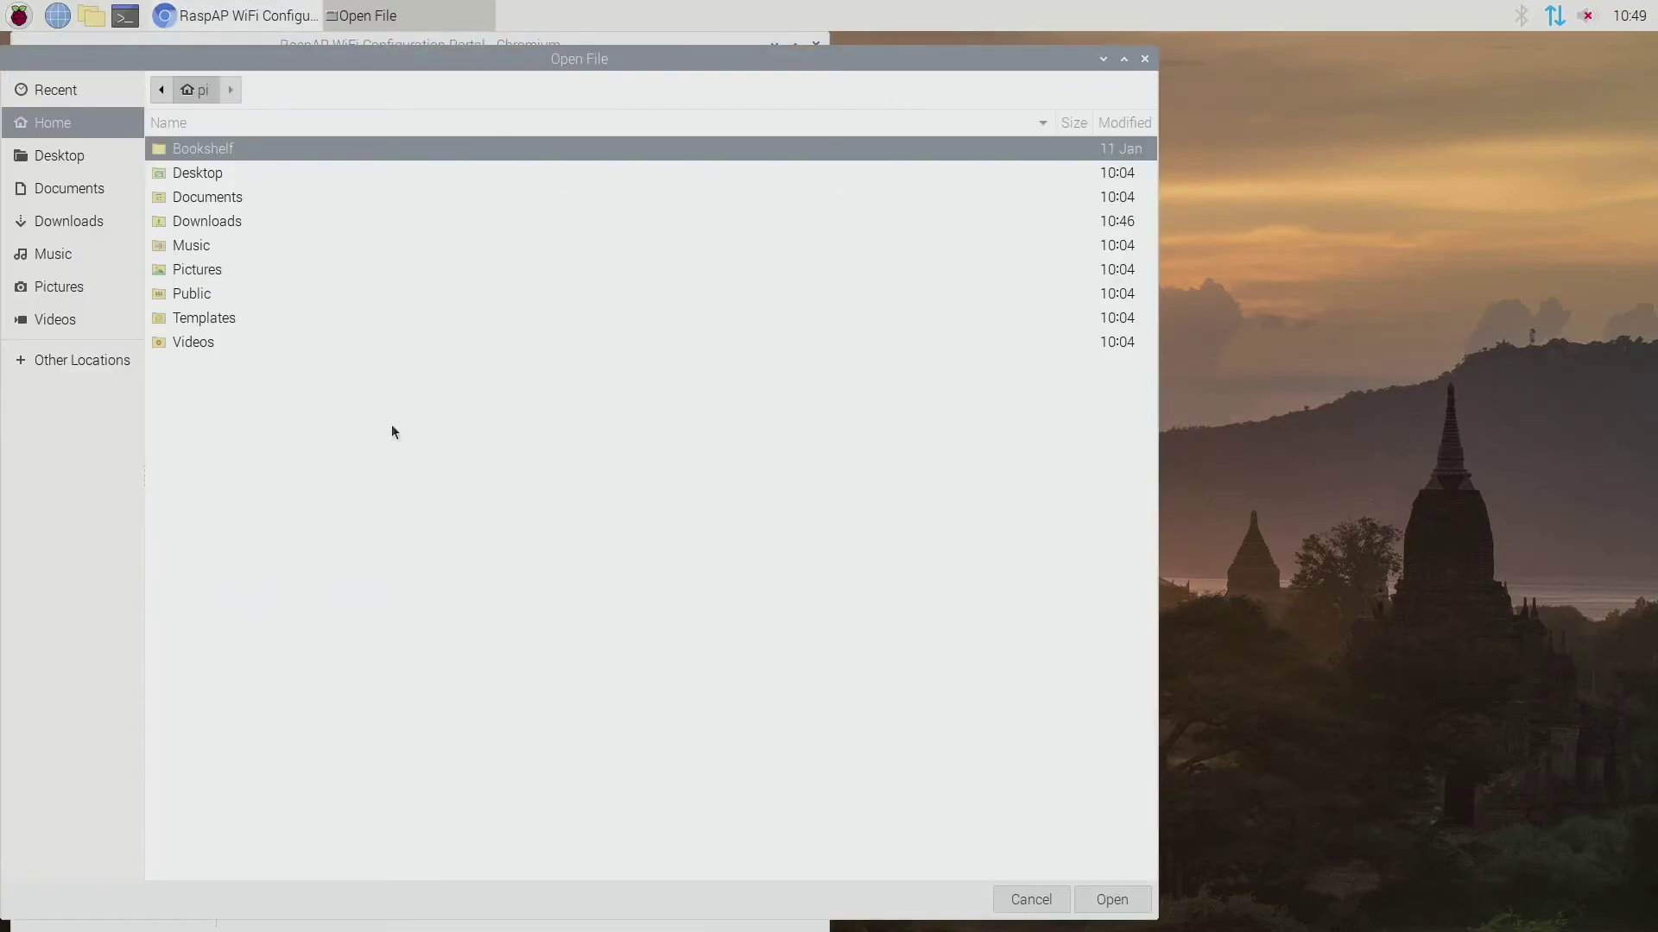
{"action": "double_click", "coordinate": [244, 225]}
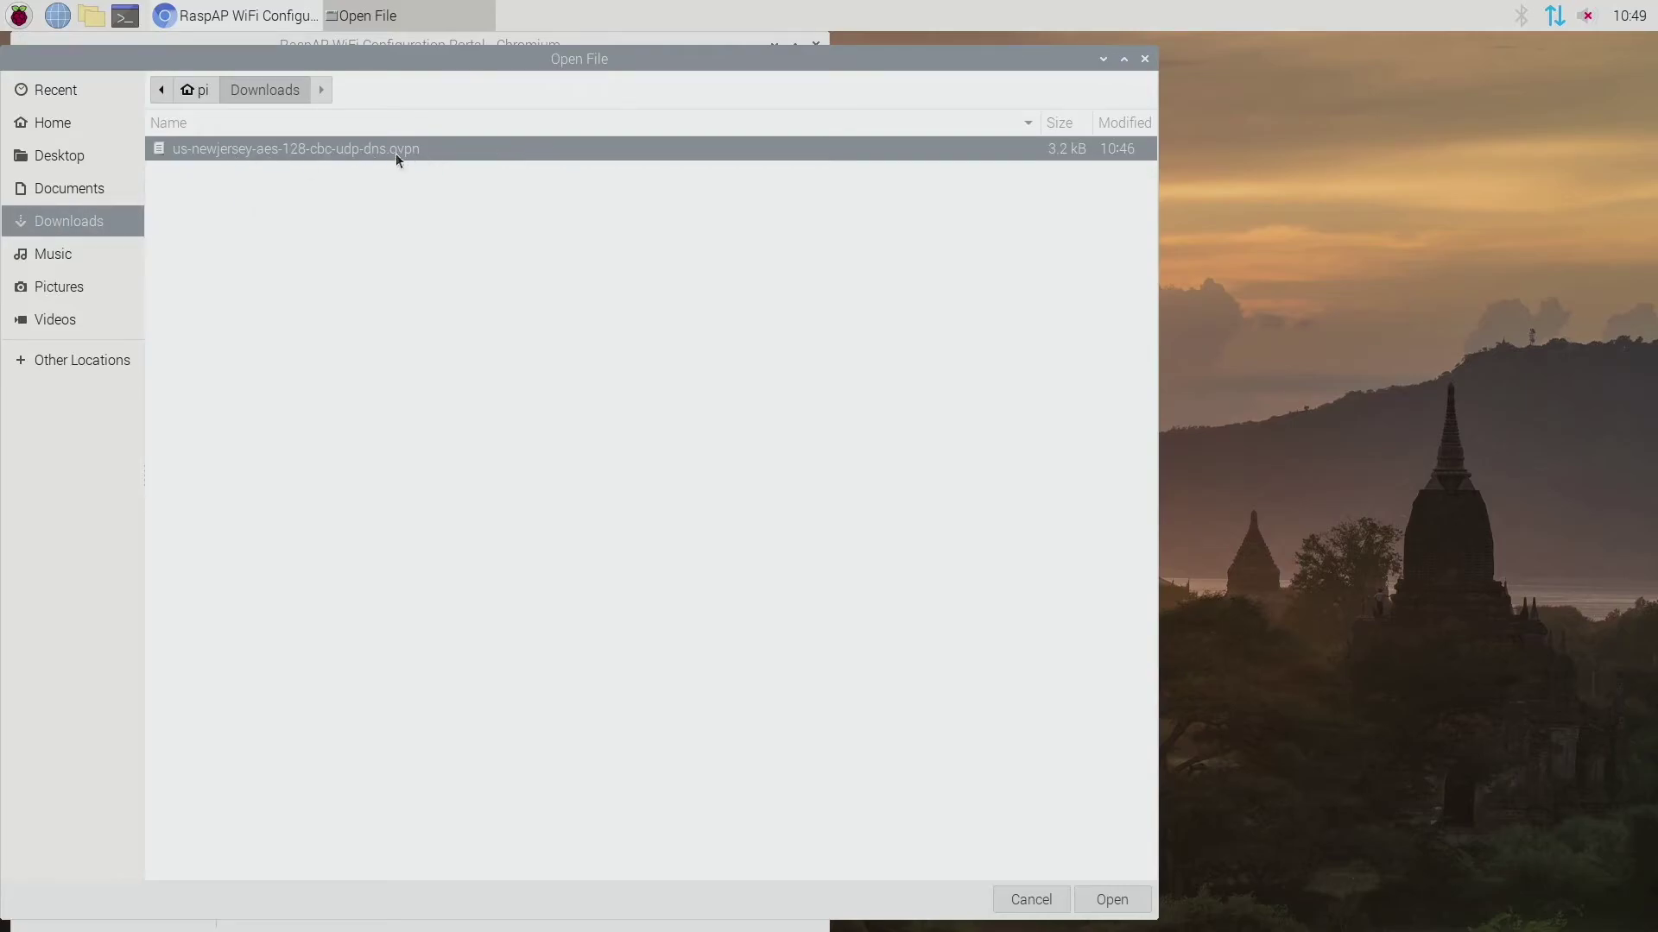
{"action": "double_click", "coordinate": [437, 147]}
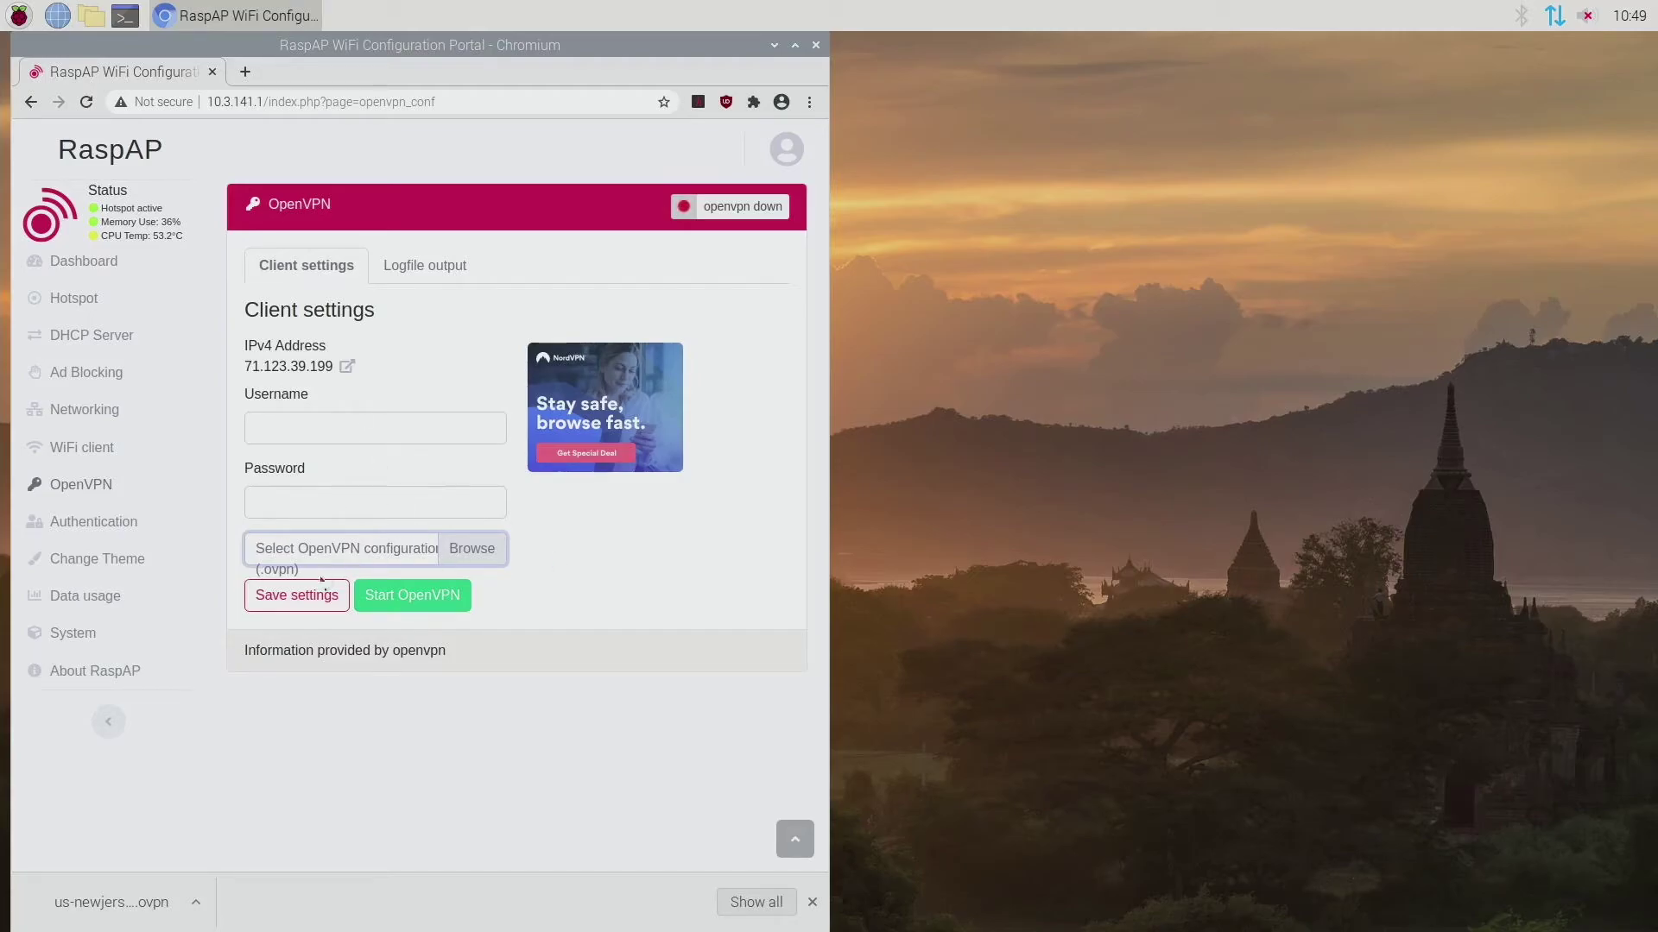
Step: Enter the PIA VPN username and password and upload the .ovpn as client.conf
{"action": "left_click", "coordinate": [308, 599]}
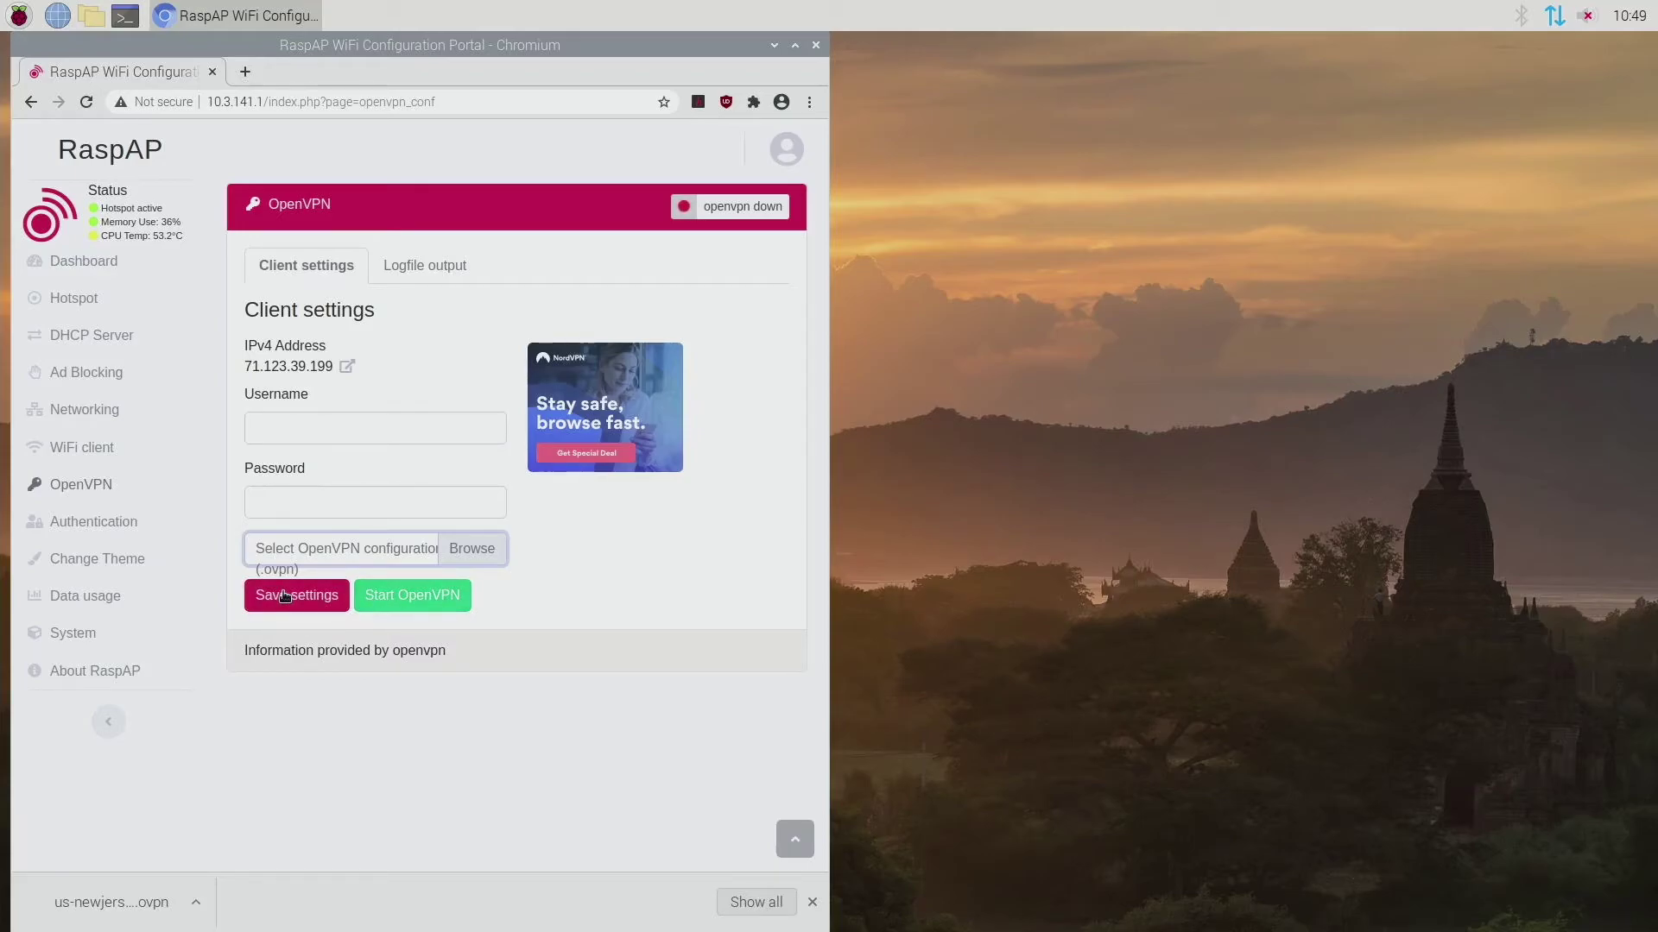
{"action": "left_click", "coordinate": [300, 442]}
{"action": "type", "text": "p4470194"}
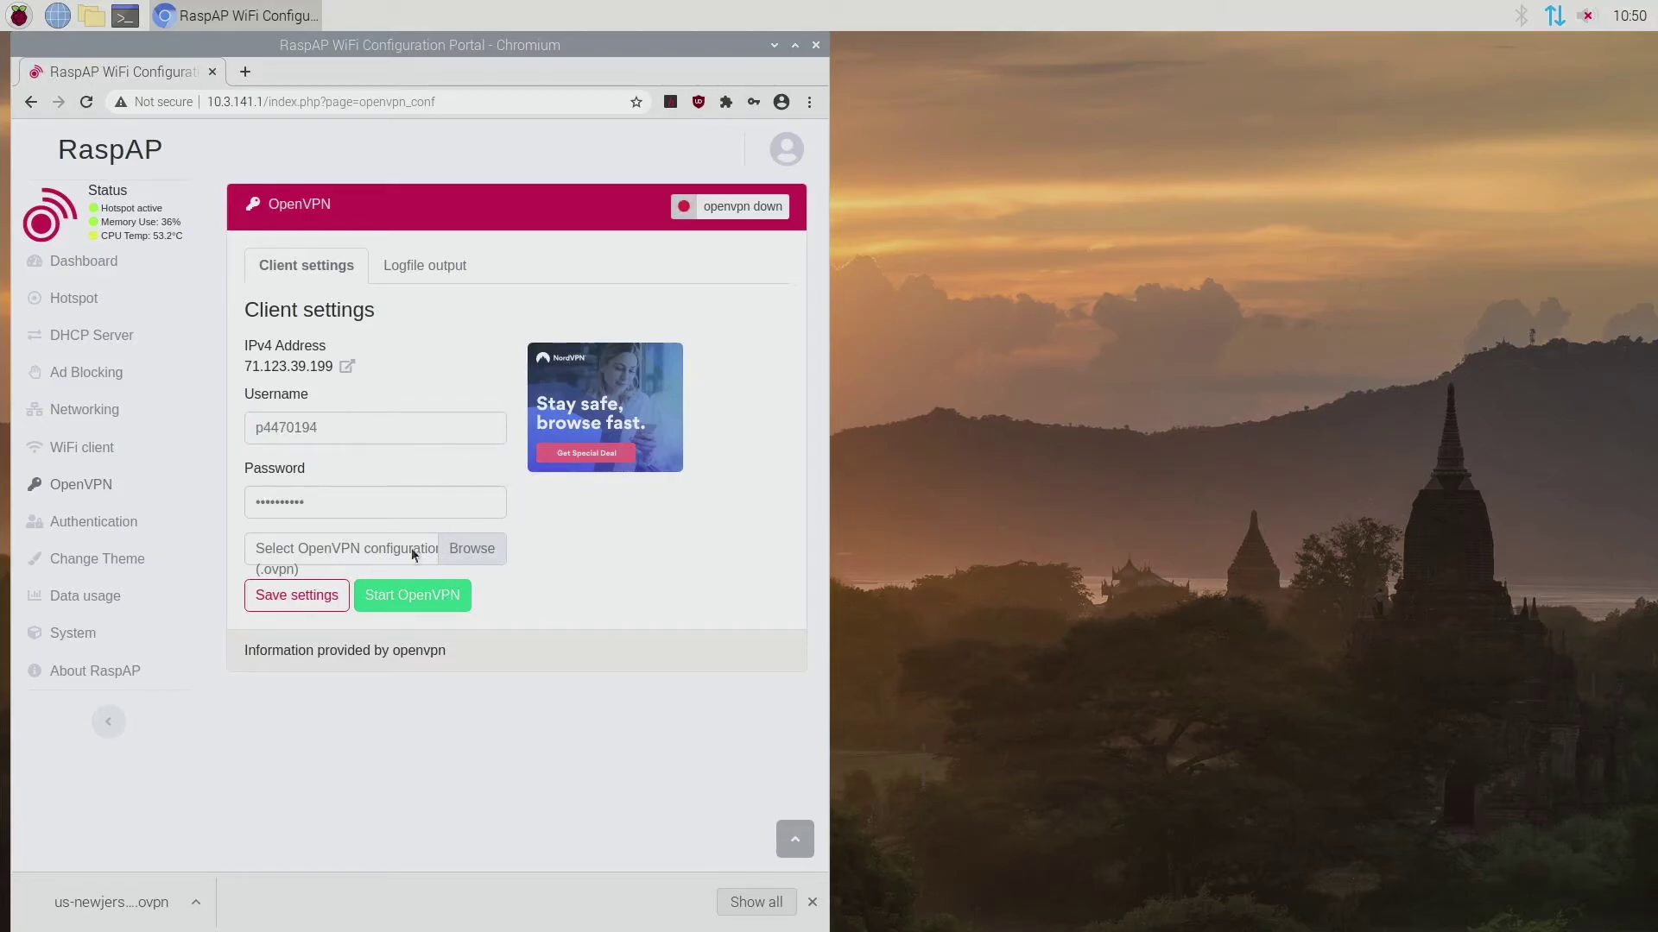
{"action": "left_click", "coordinate": [287, 598]}
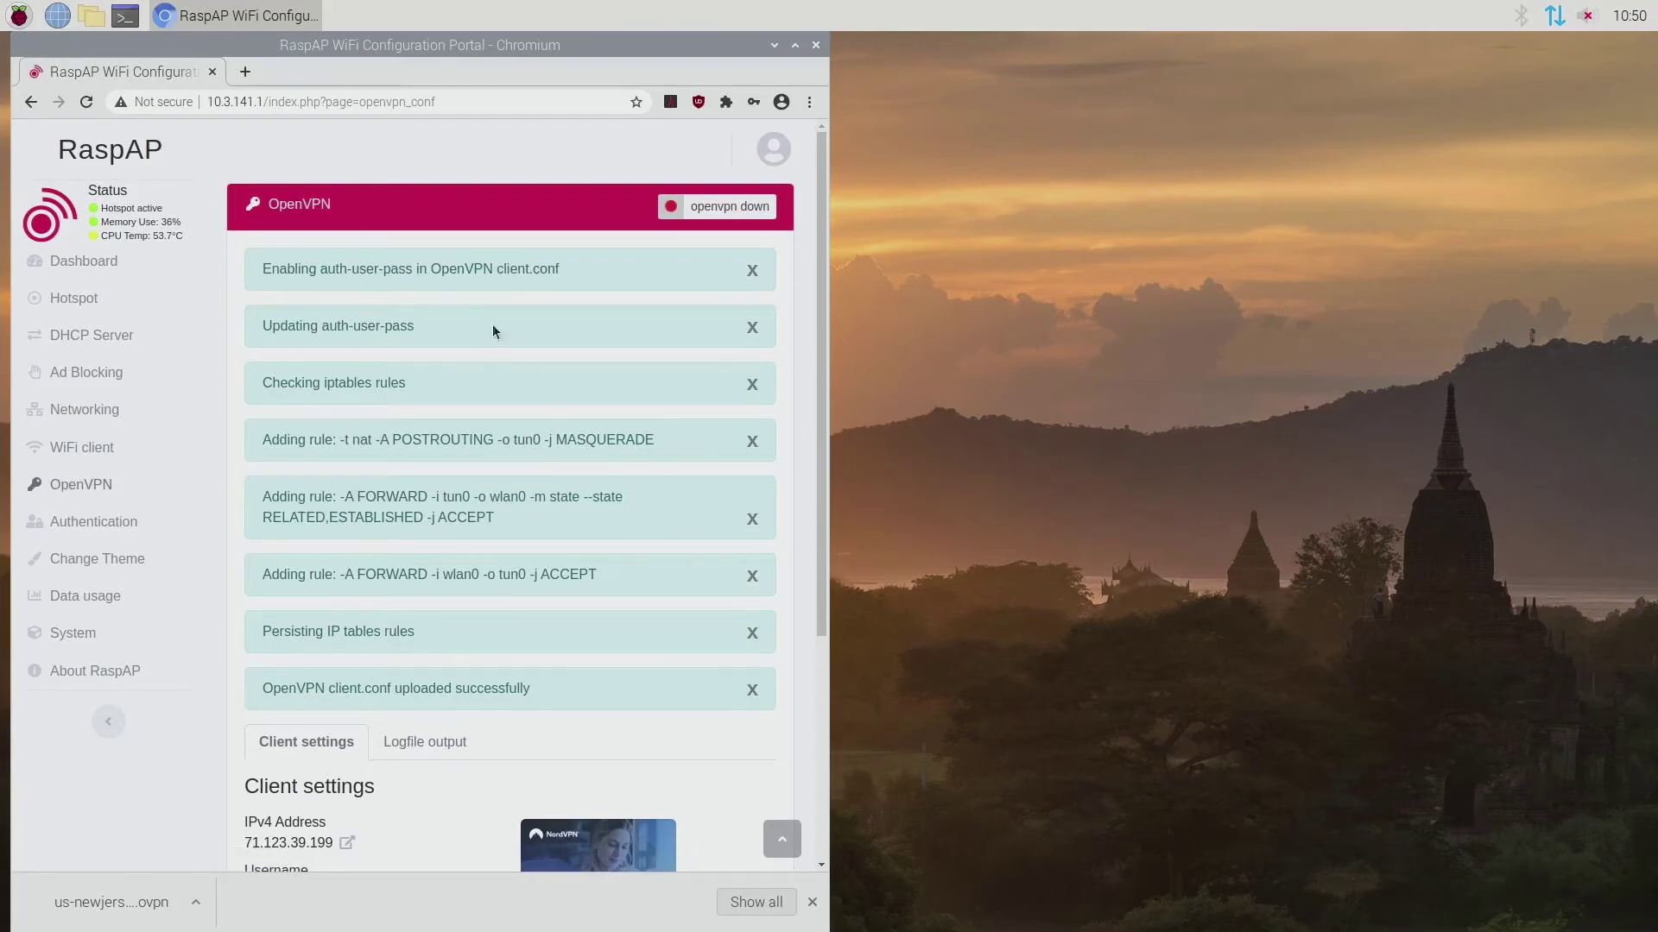
{"action": "scroll", "coordinate": [446, 511], "scroll_direction": "down", "scroll_amount": 4}
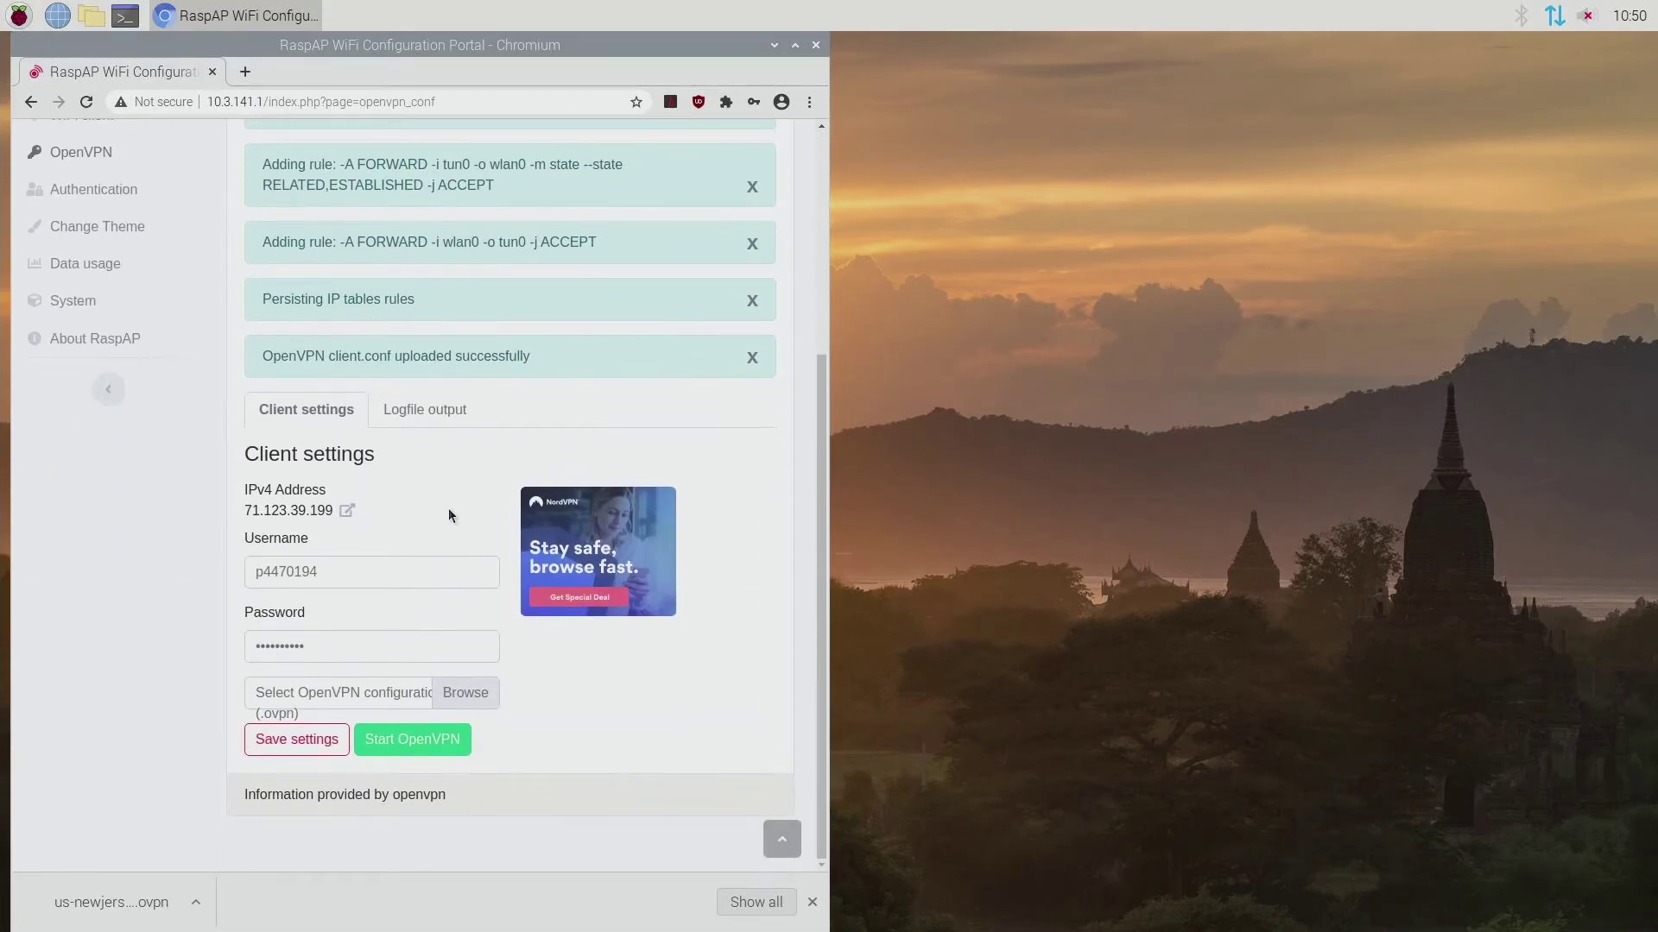
Step: Start the OpenVPN client so it connects with public IP 71.123.39.199
{"action": "left_click", "coordinate": [417, 745]}
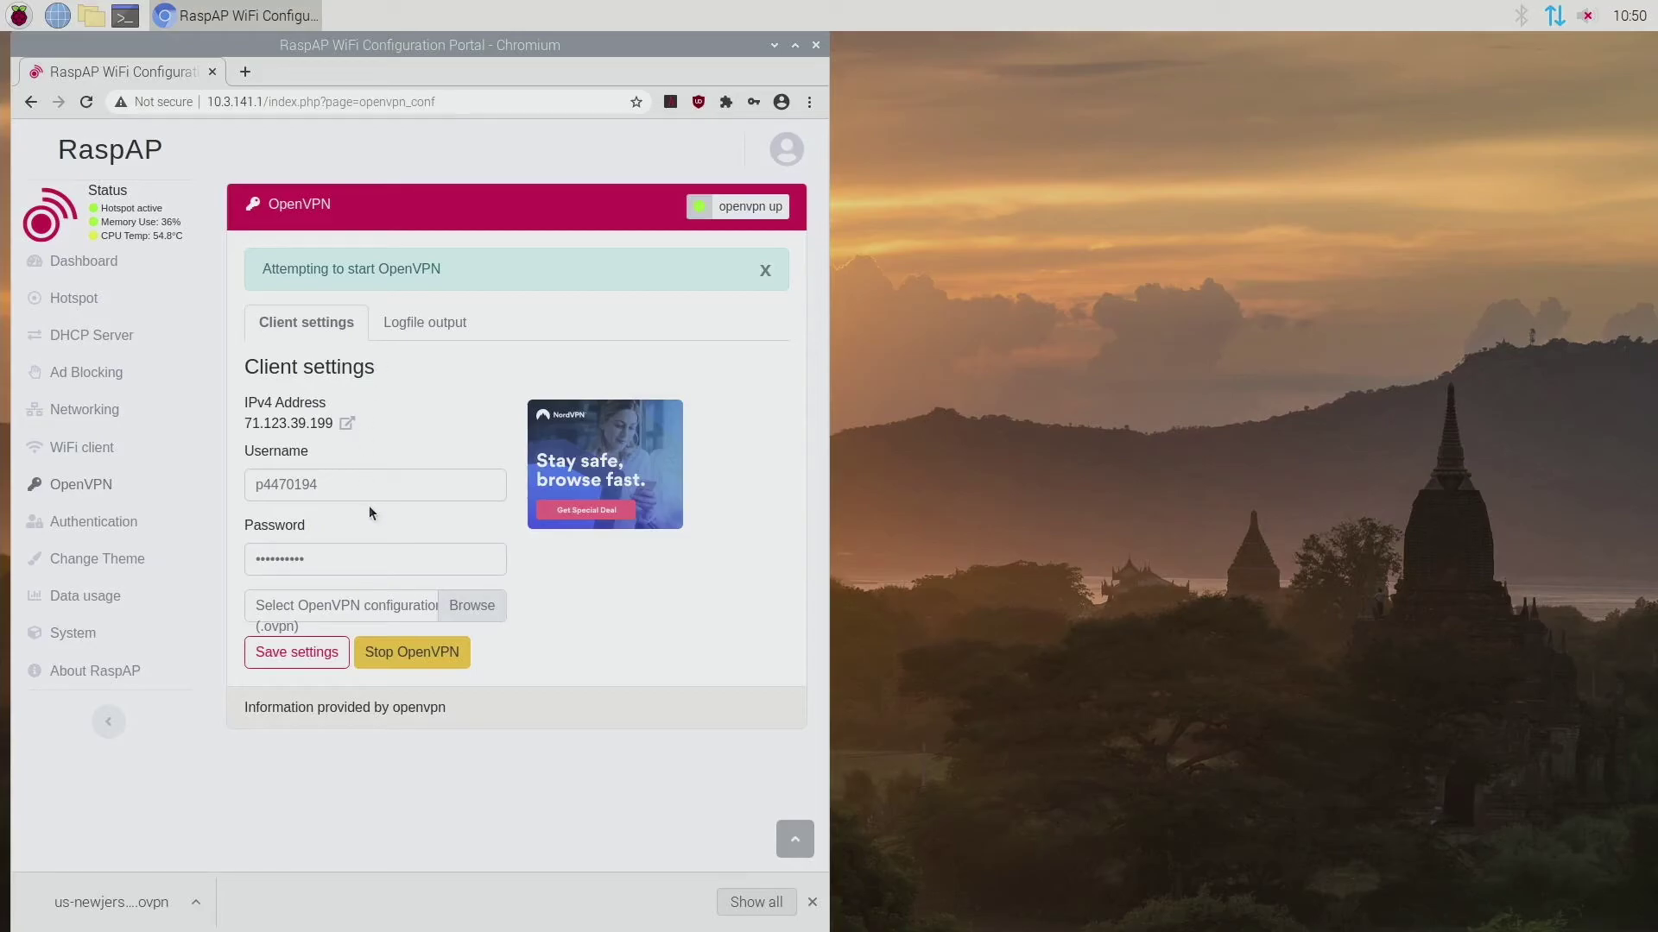
Step: Open the admin user's Authentication settings and save them
{"action": "left_click", "coordinate": [134, 521]}
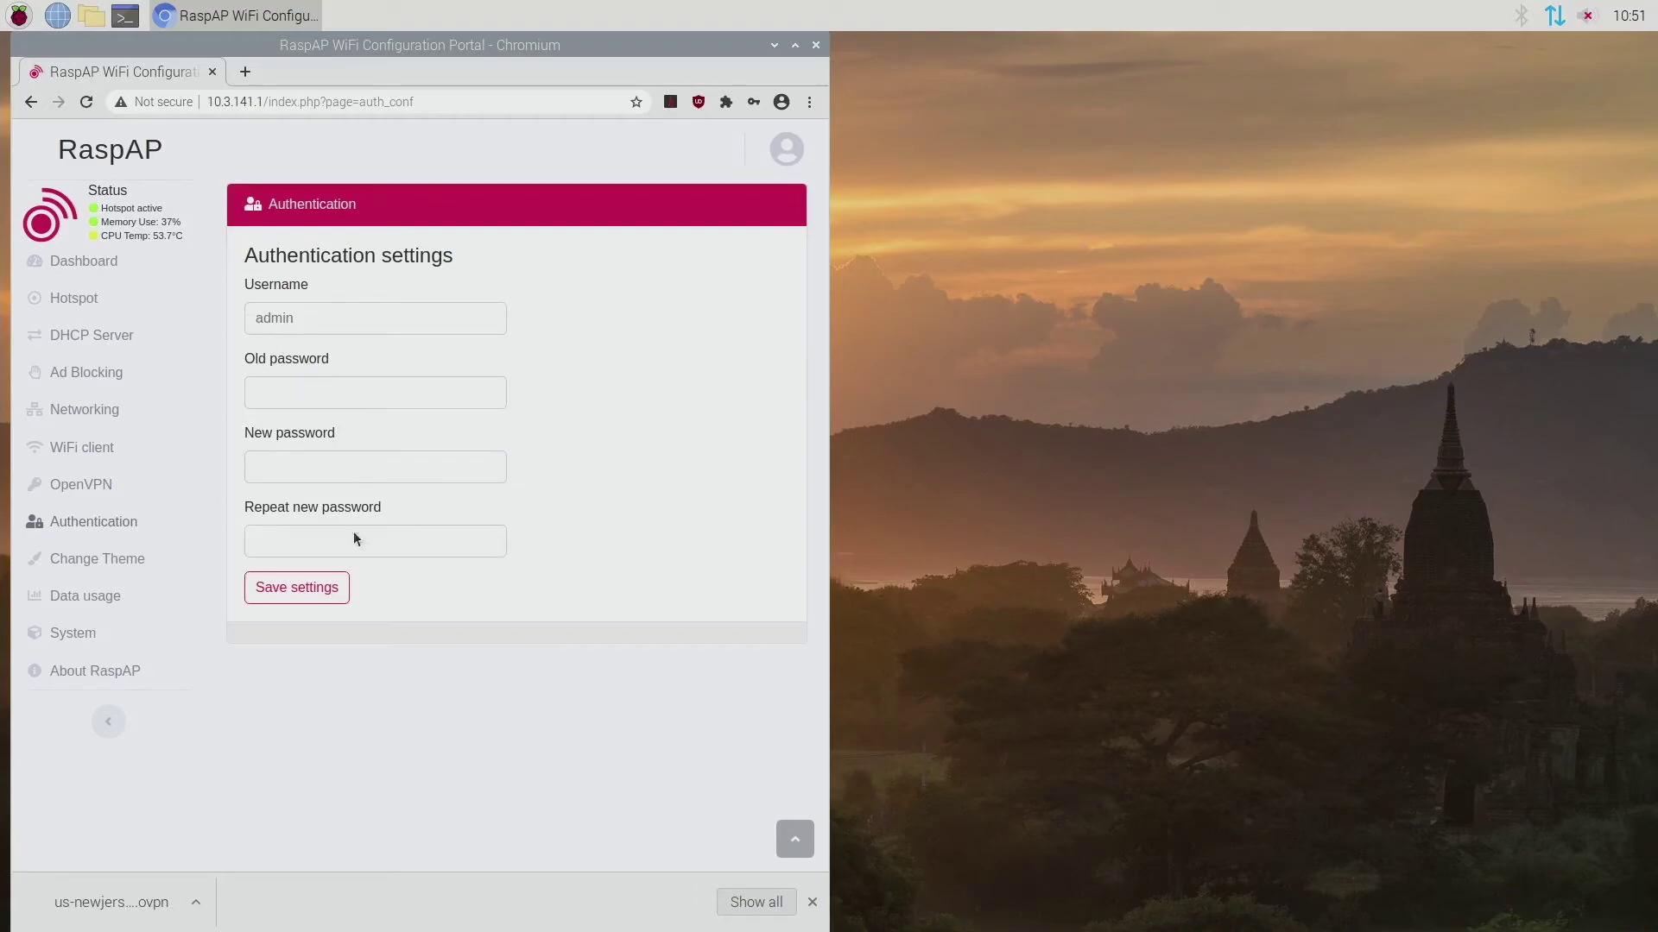
{"action": "left_click", "coordinate": [294, 587]}
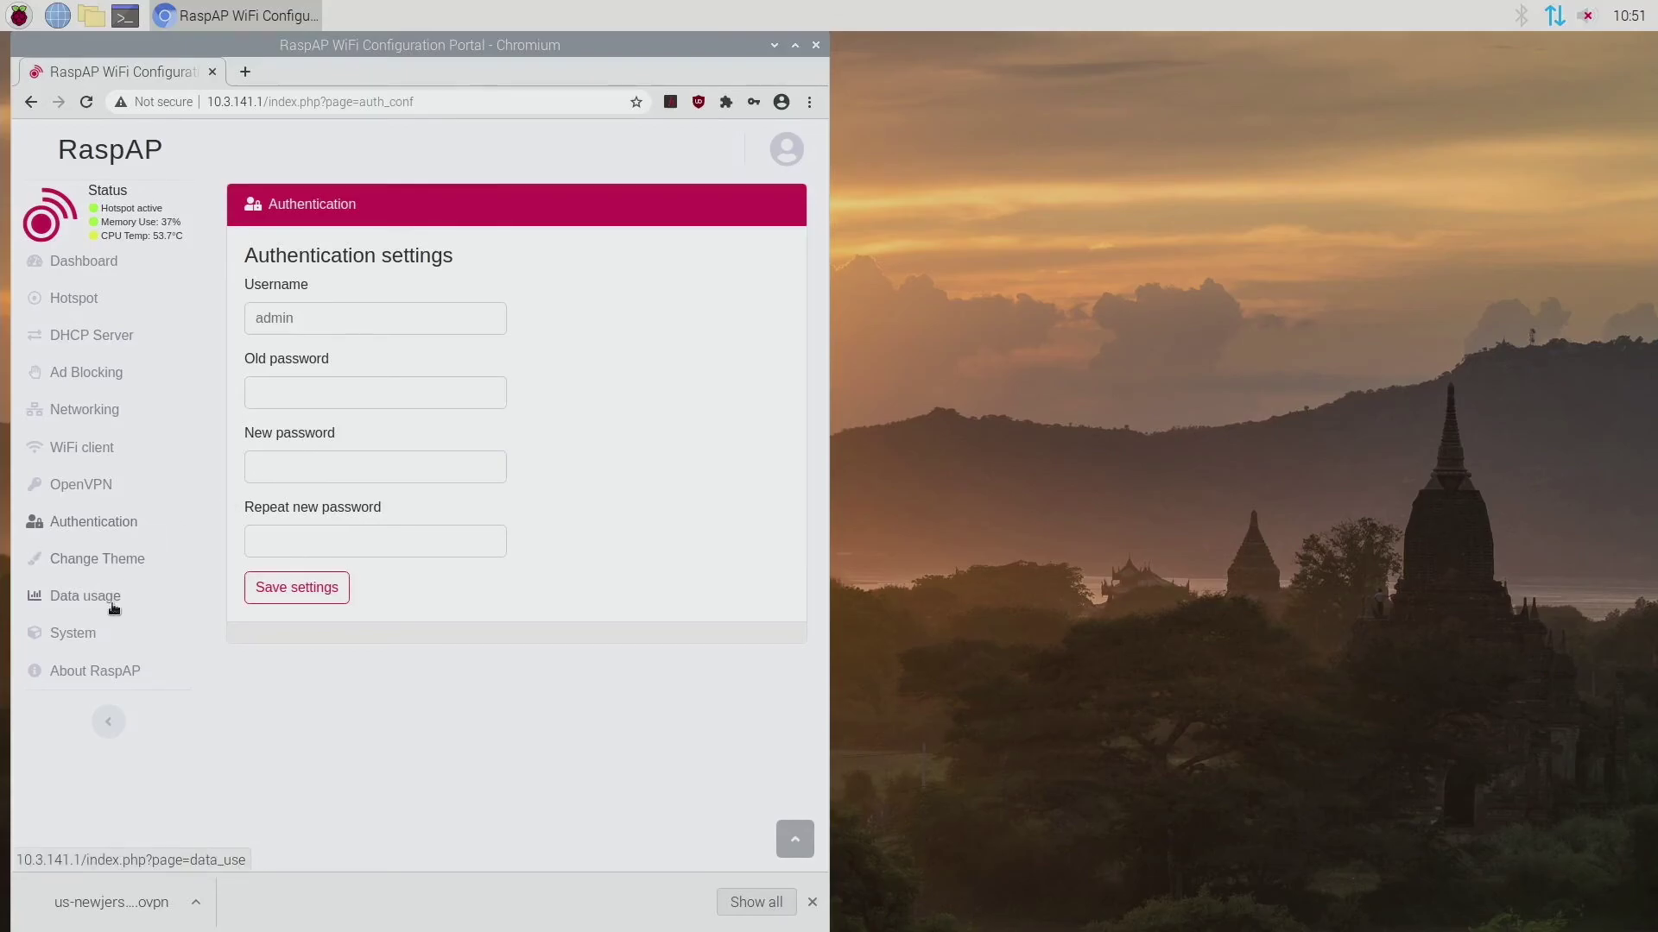
Step: Refresh the System page for raspberrypi, then review the Language and Advanced tabs before returning to Basic
{"action": "left_click", "coordinate": [81, 639]}
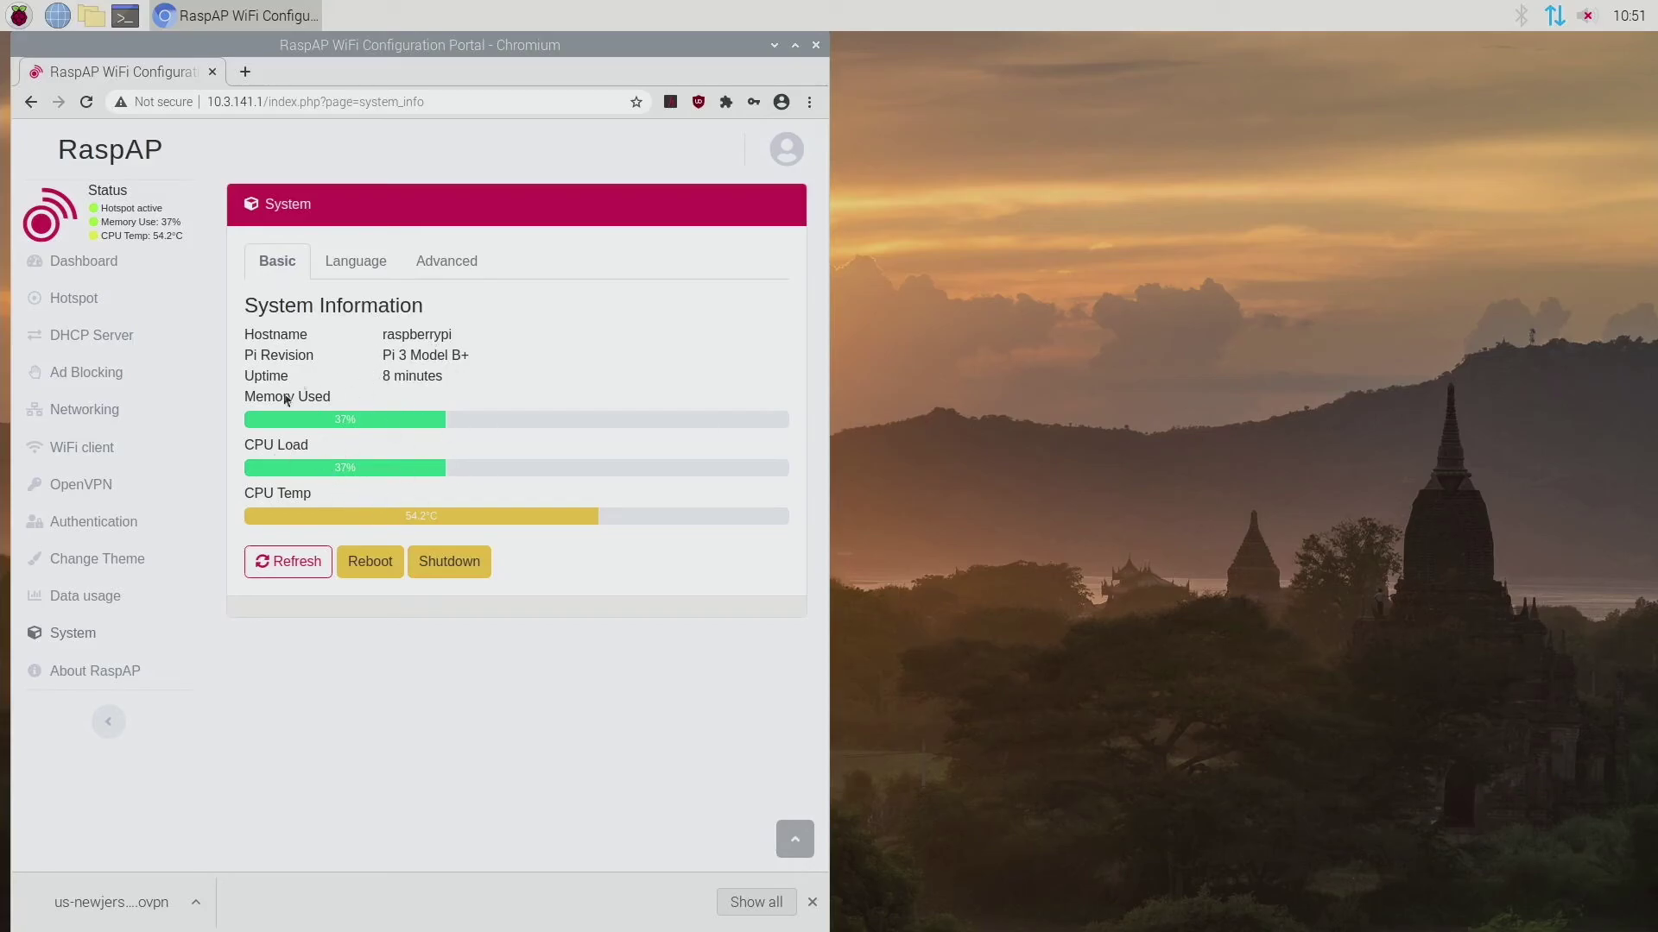
{"action": "left_click", "coordinate": [309, 561]}
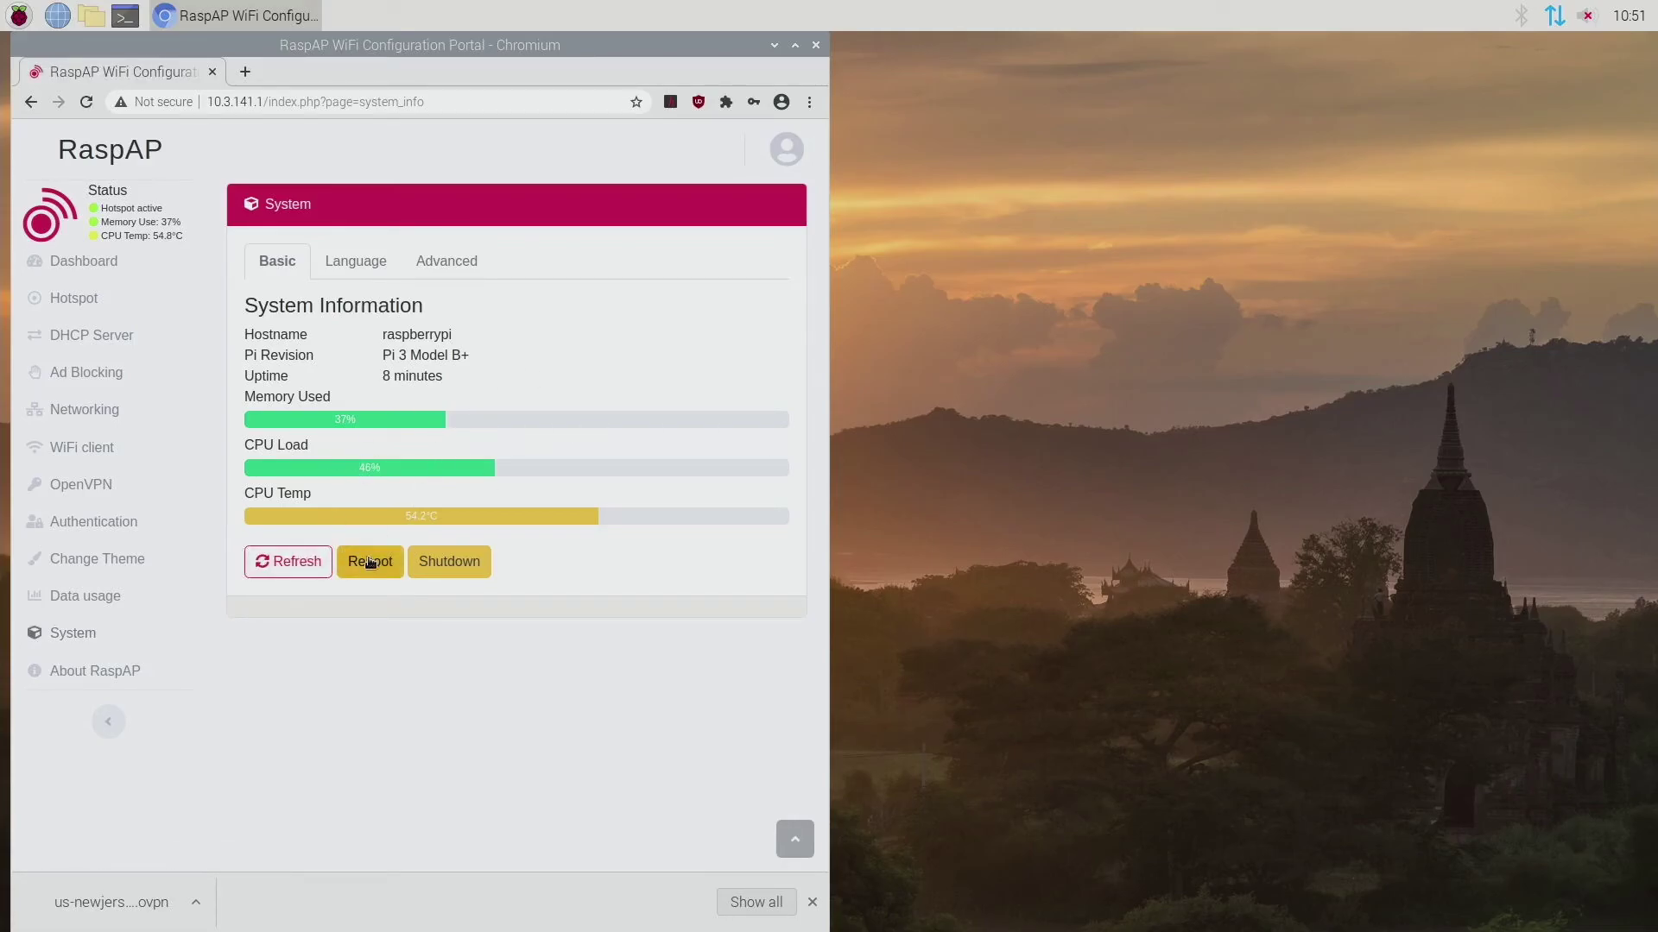
{"action": "left_click", "coordinate": [372, 271]}
{"action": "left_click", "coordinate": [435, 266]}
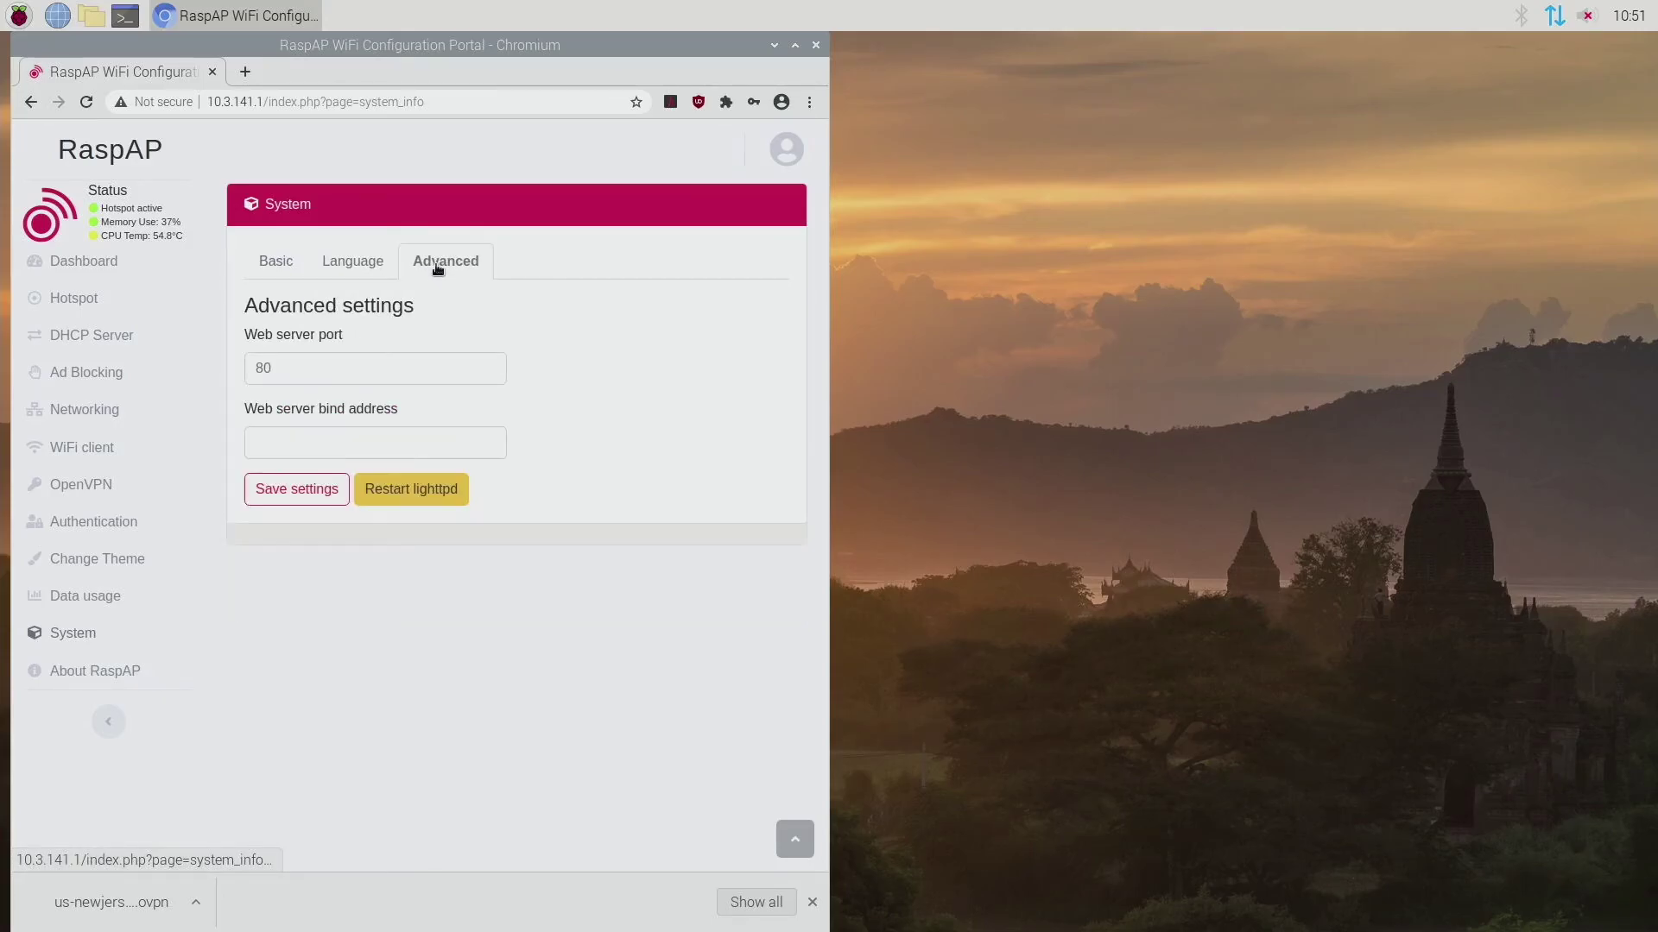
{"action": "left_click", "coordinate": [293, 273]}
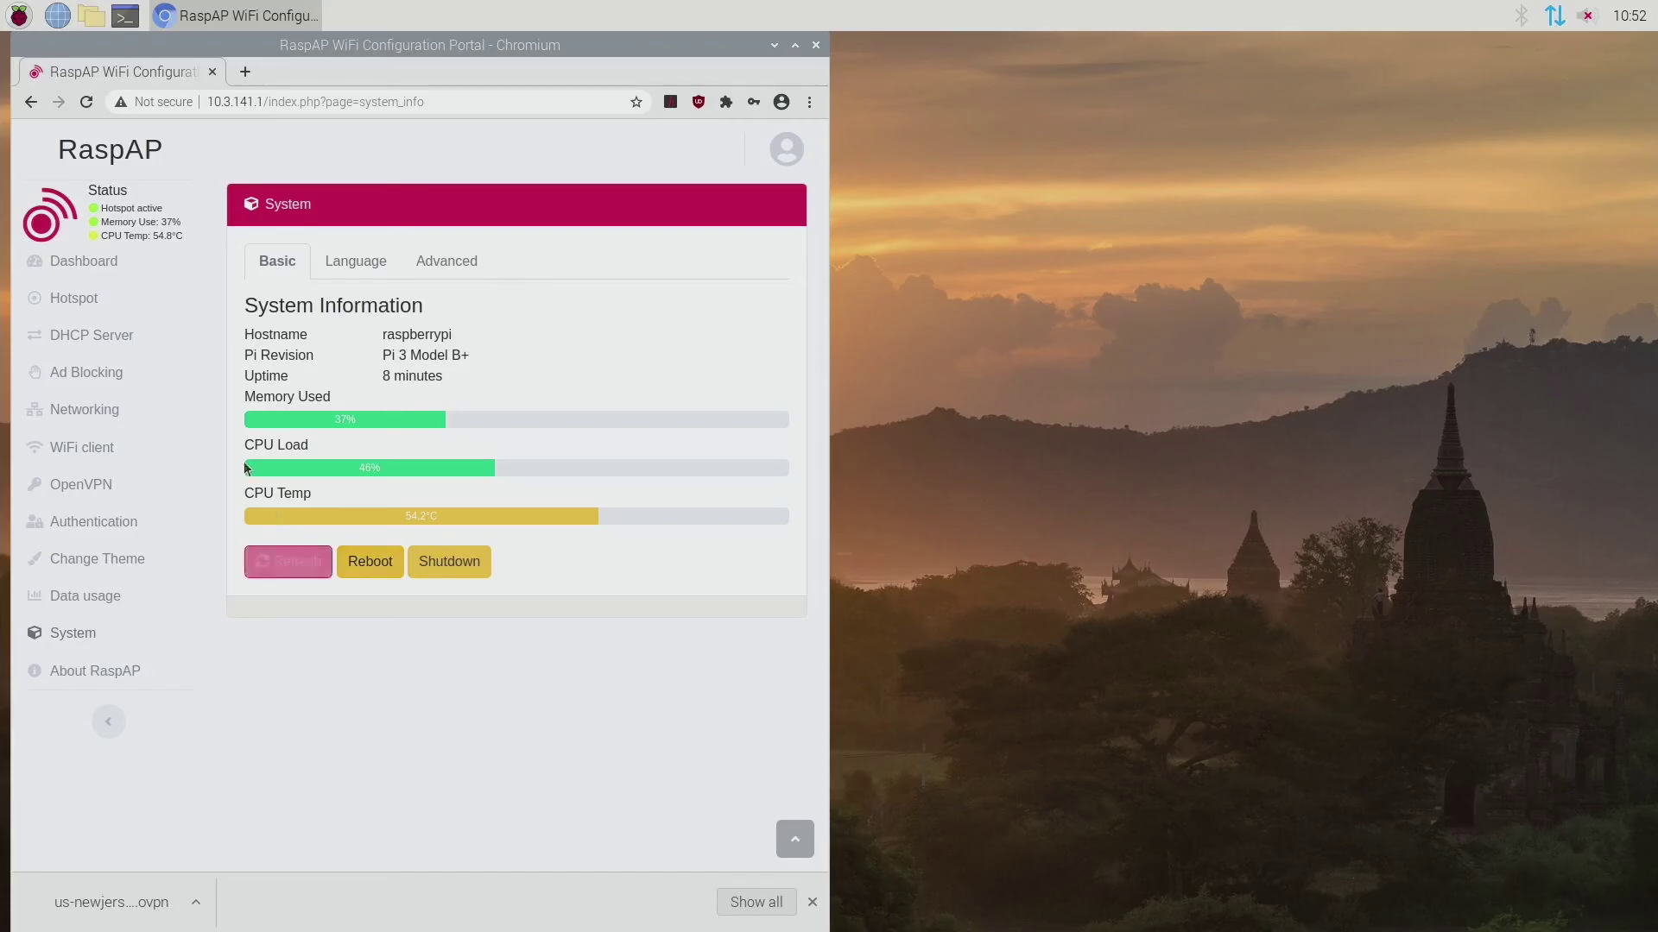
{"action": "left_click", "coordinate": [376, 567]}
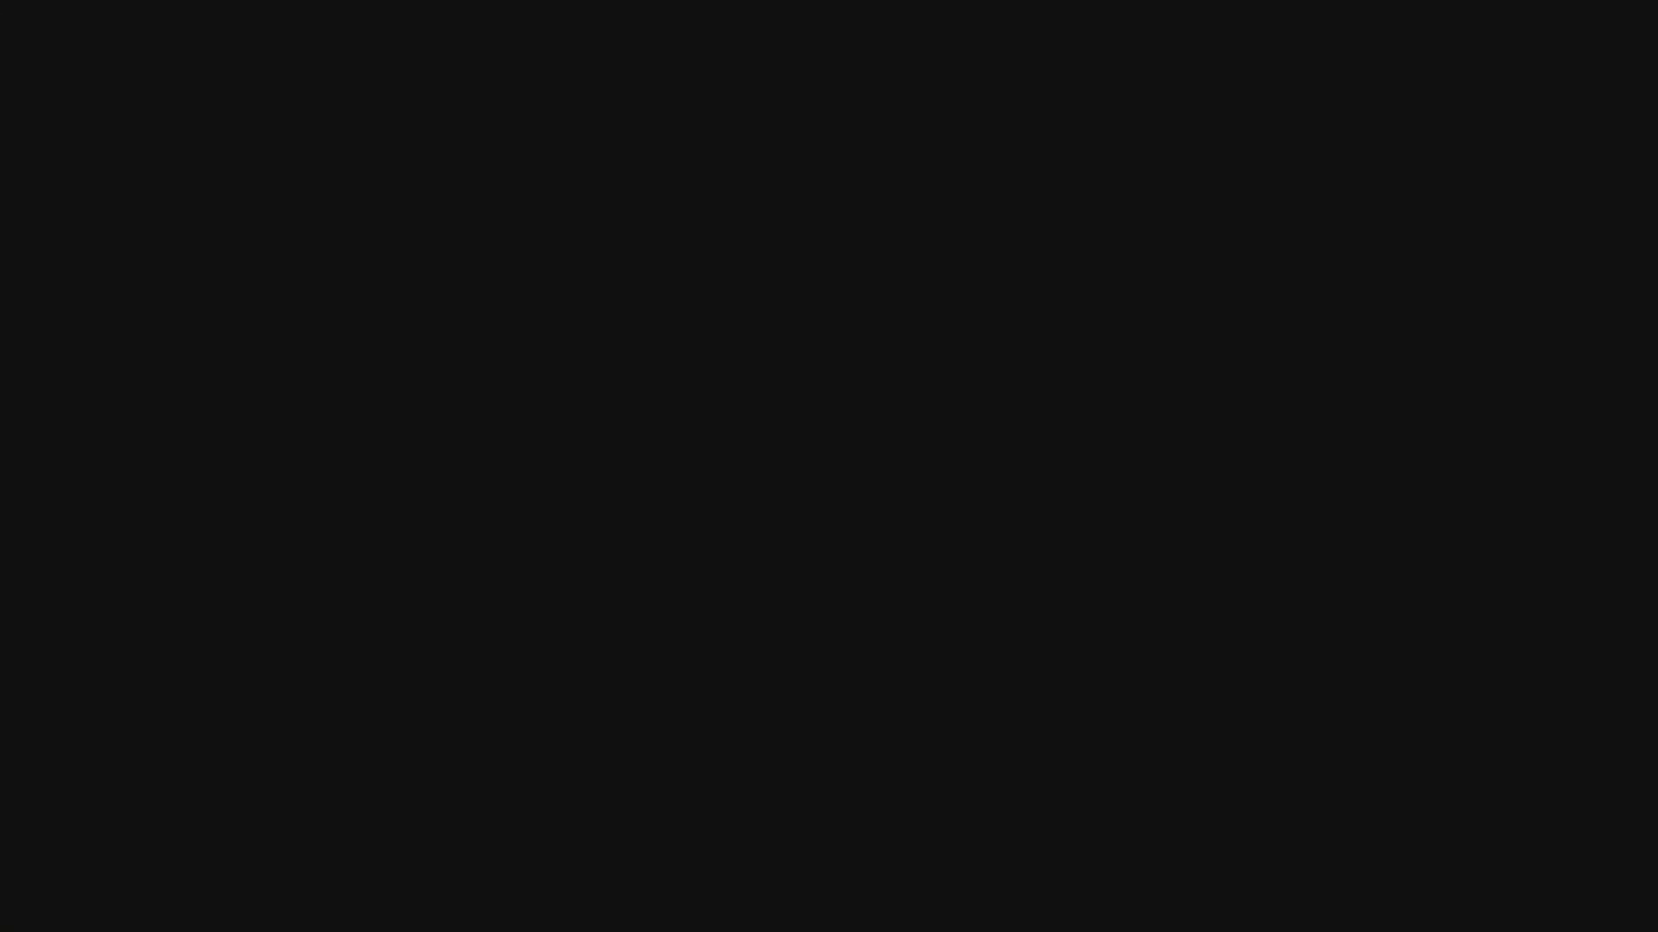